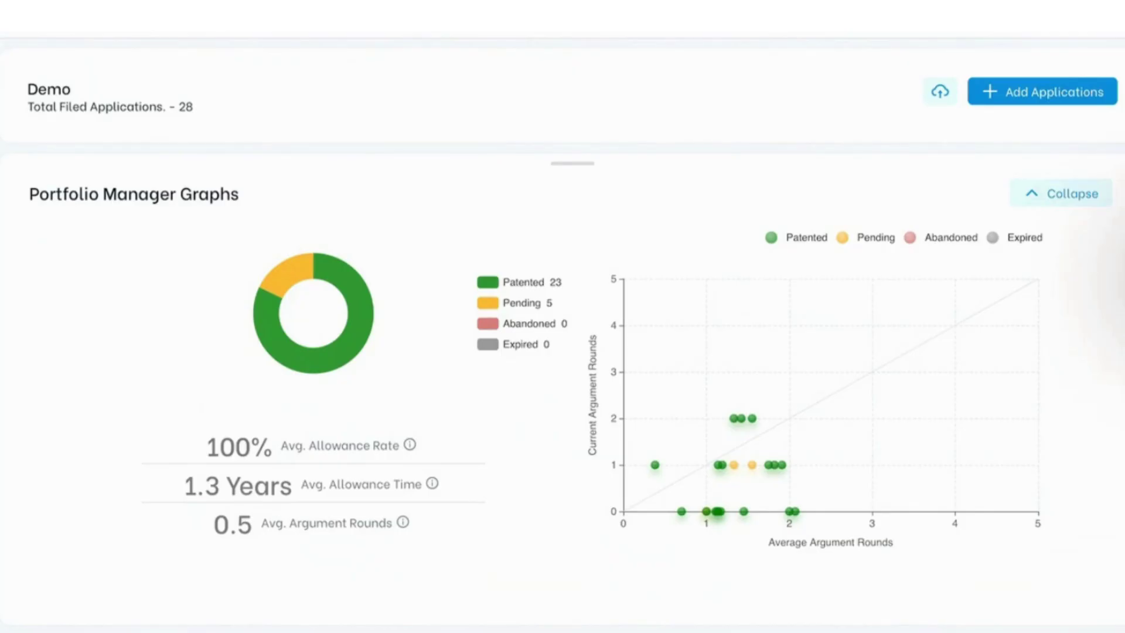
Filter the US applications list to the rightmost patented case at 2 current argument rounds in the Demo portfolio's scatter plot
scroll(563, 331, "down", 1)
scroll(563, 331, "down", 1)
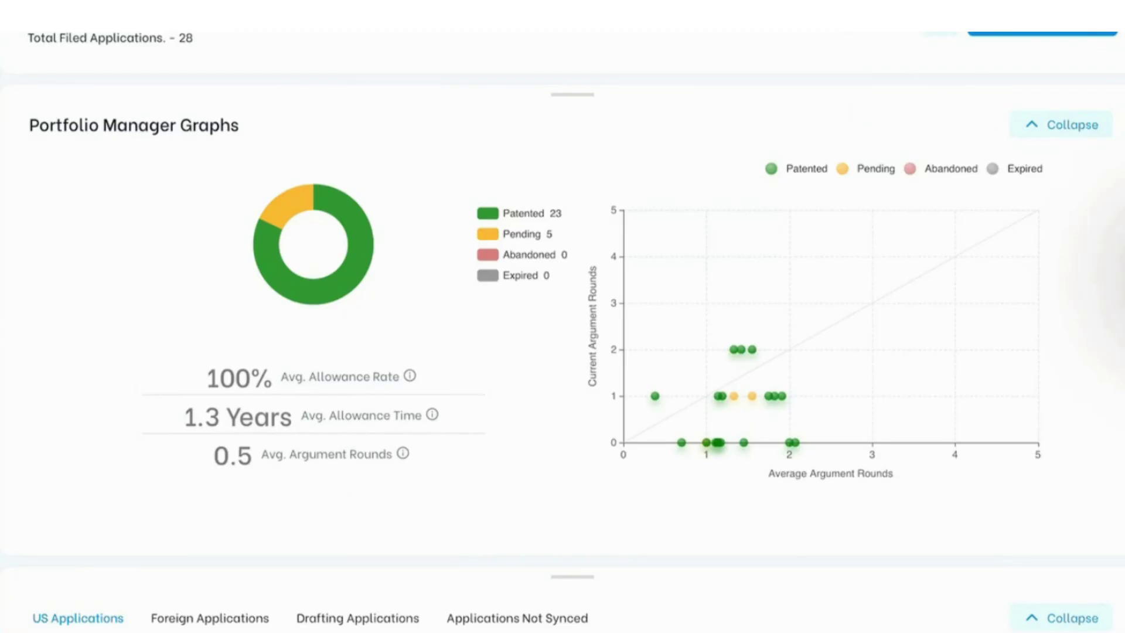
mouse_move(752, 351)
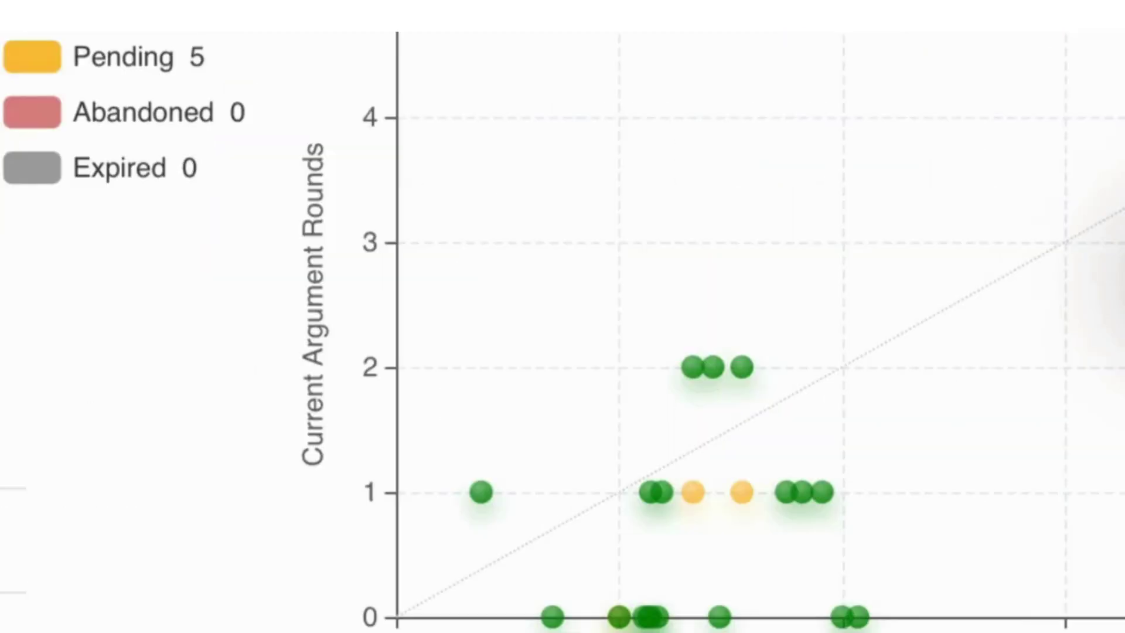
mouse_move(742, 367)
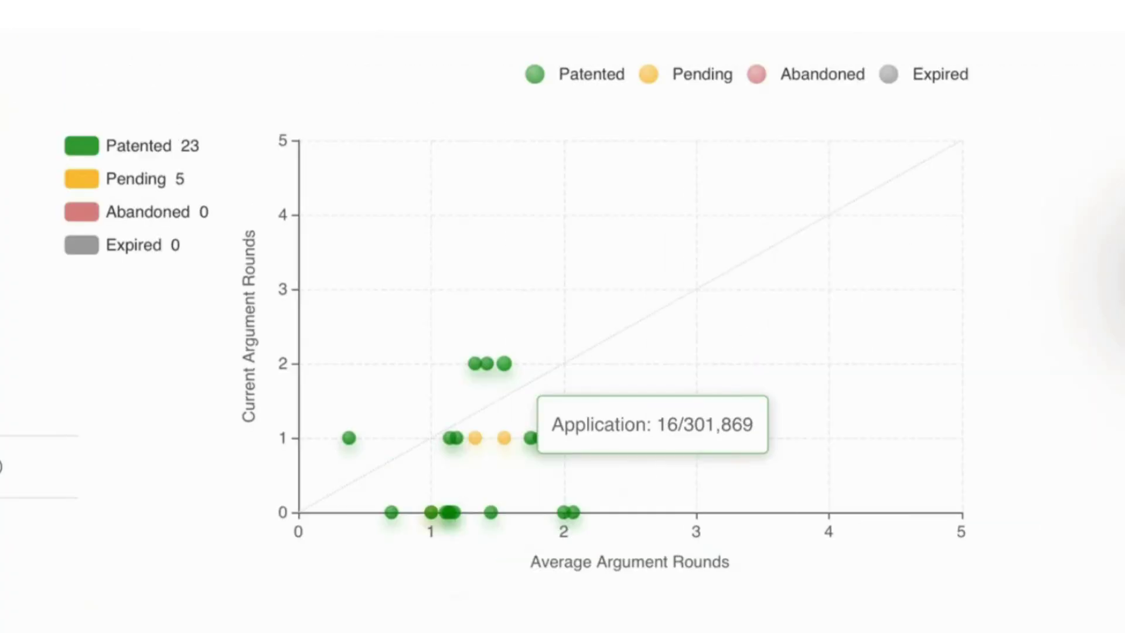
scroll(505, 365, "down", 5)
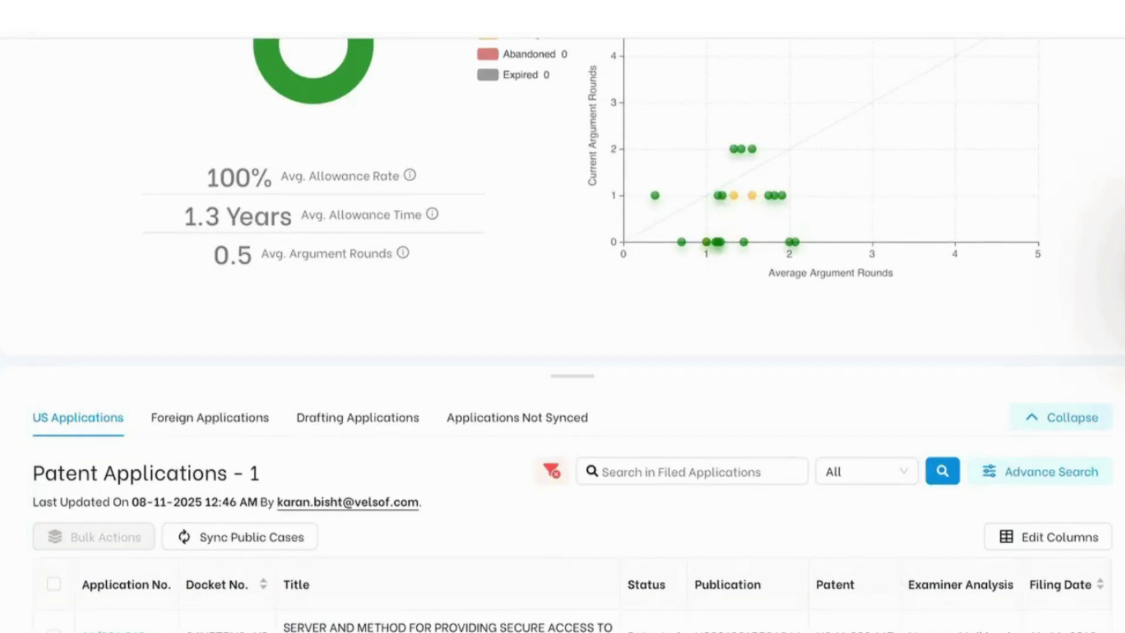
scroll(563, 334, "up", 2)
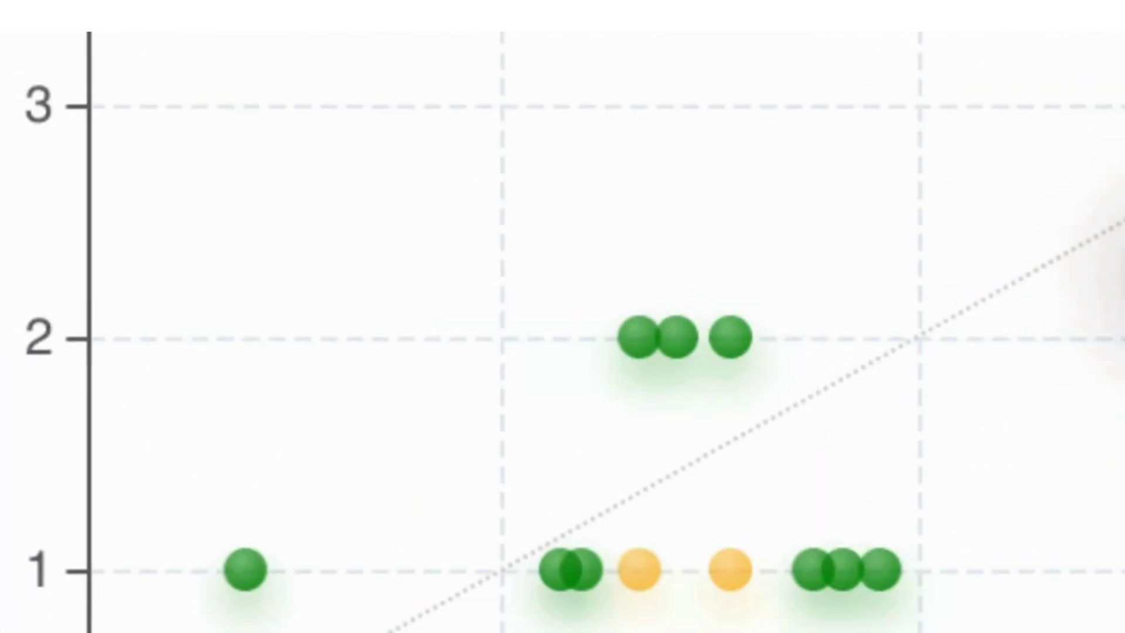
mouse_move(731, 338)
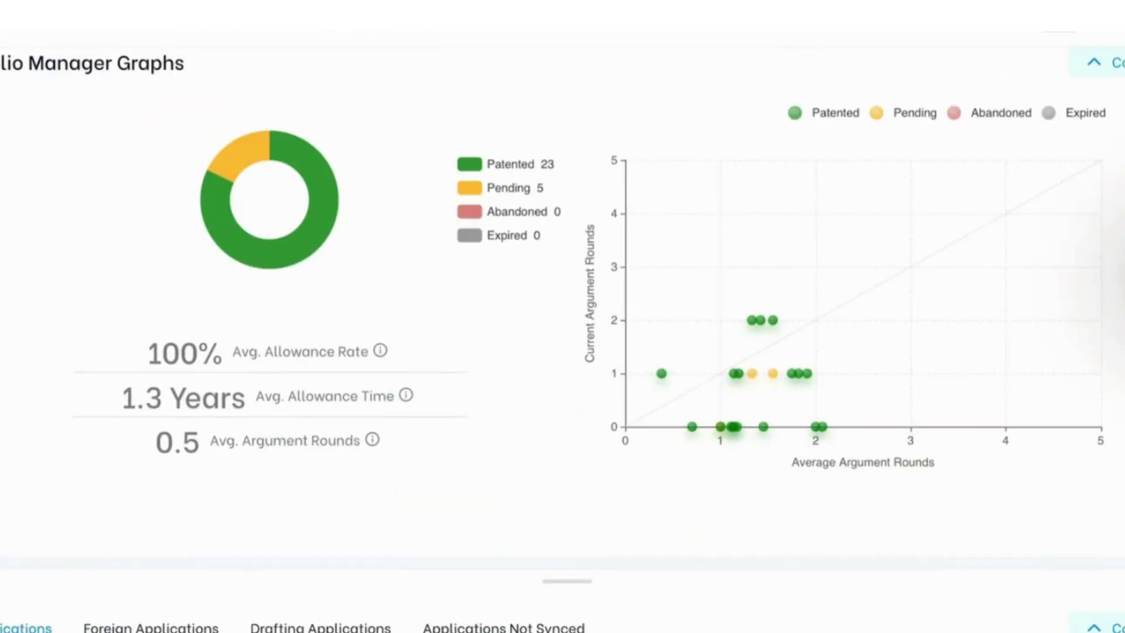
scroll(563, 332, "down", 3)
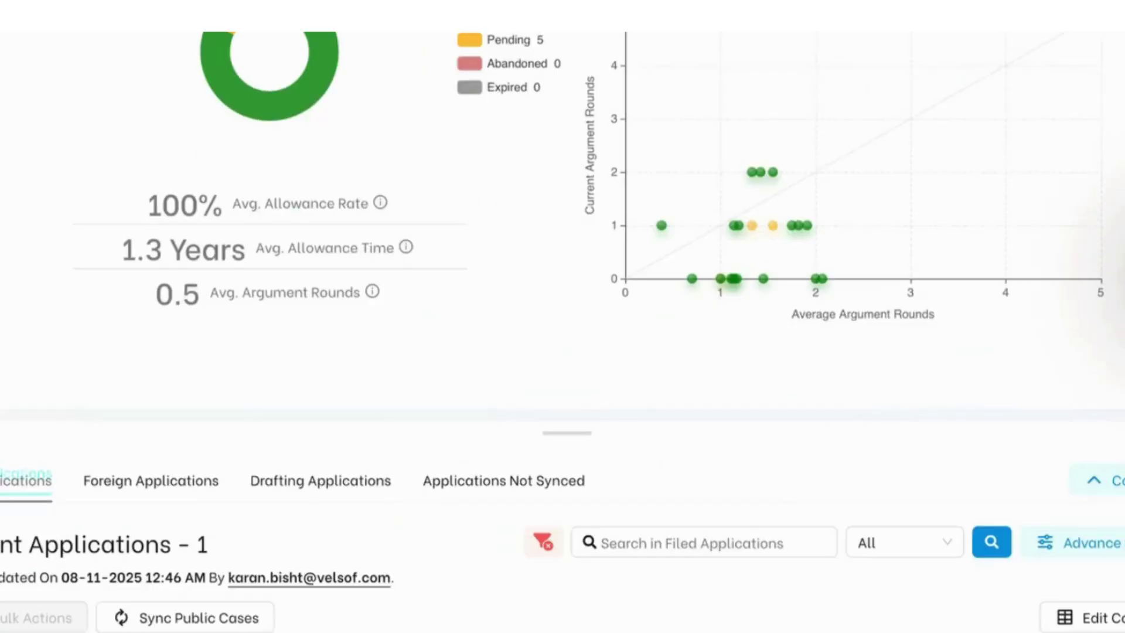
scroll(562, 332, "up", 1)
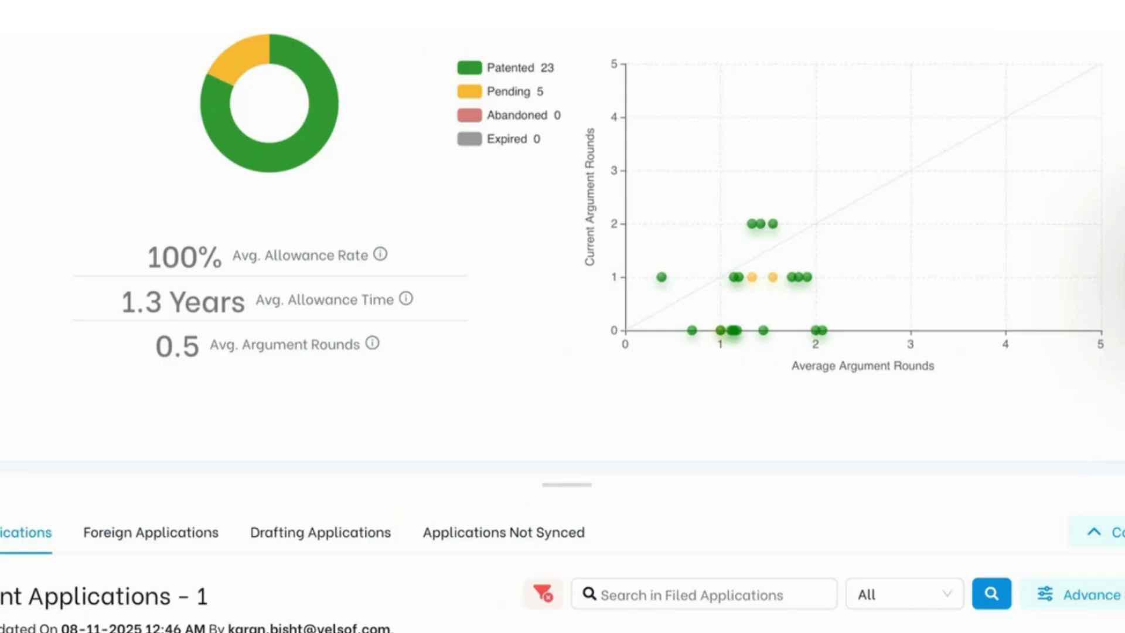
Filter the US applications list to the rightmost pending case at 1 current argument round and view its entry
mouse_move(773, 277)
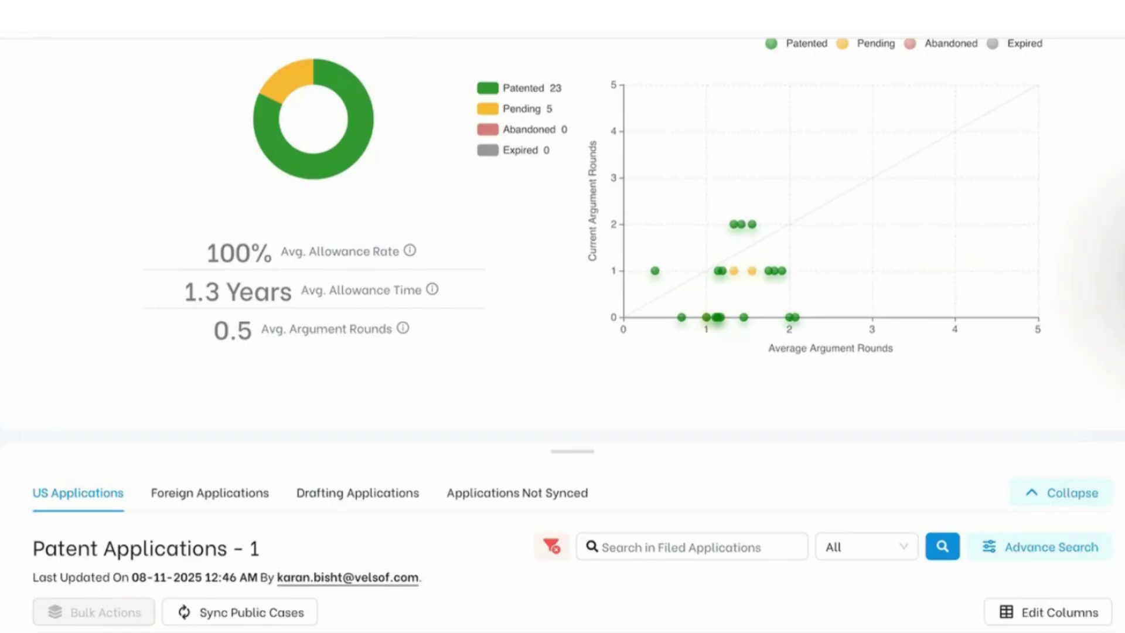
scroll(563, 332, "down", 2)
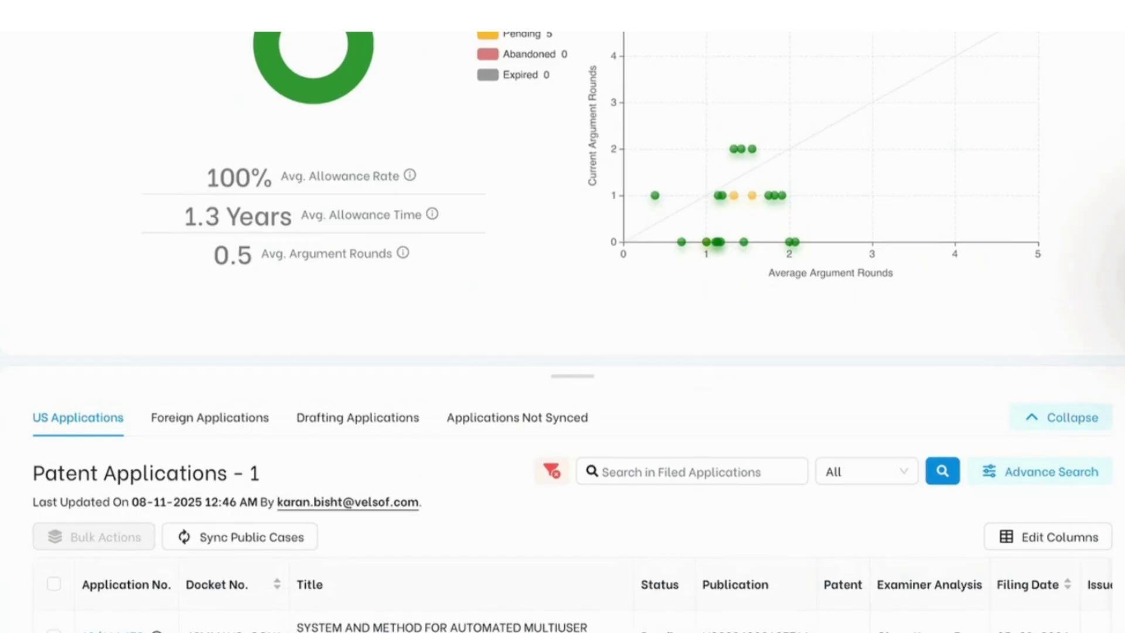
scroll(563, 328, "up", 2)
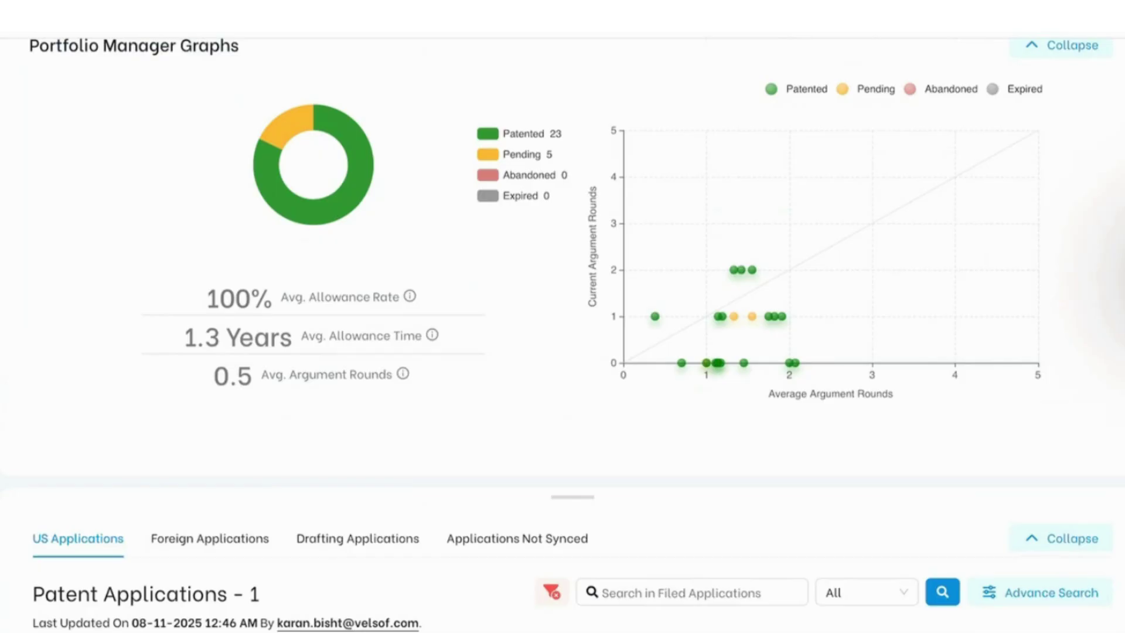
View the graphs of the Paximal portfolio and of the Specifio portfolio, both in the Paximal group
mouse_move(1061, 130)
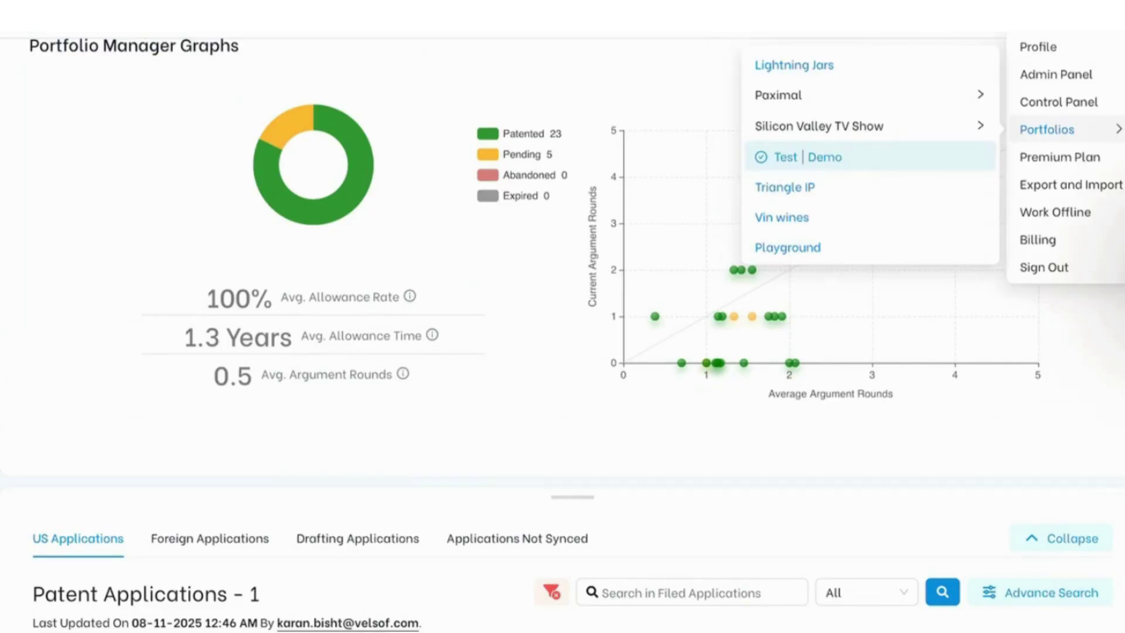
left_click(868, 92)
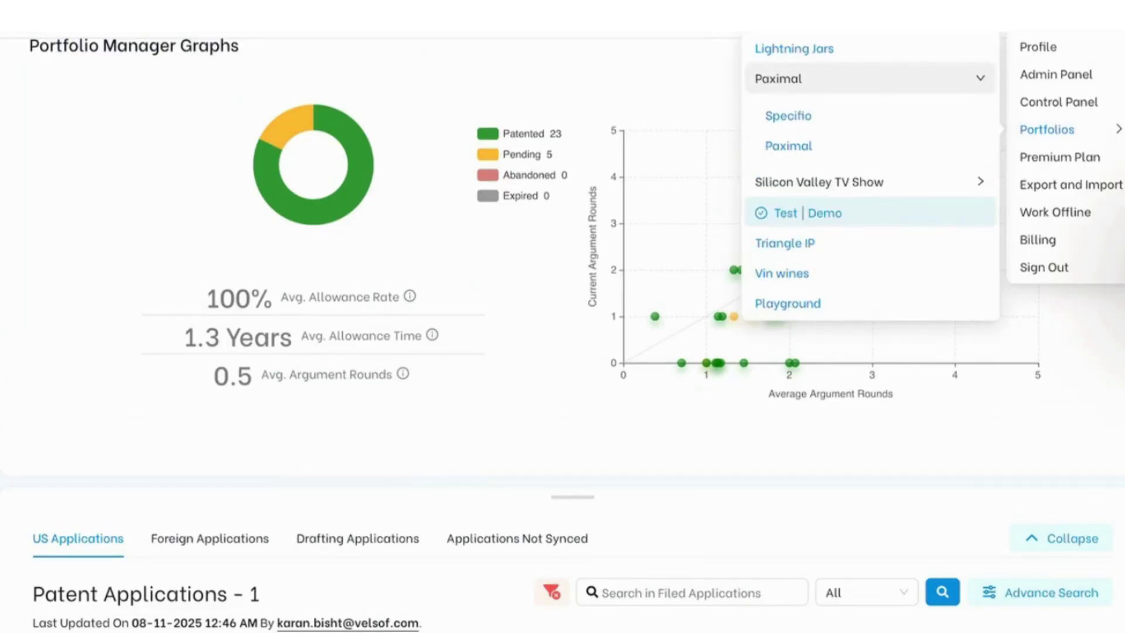
left_click(788, 146)
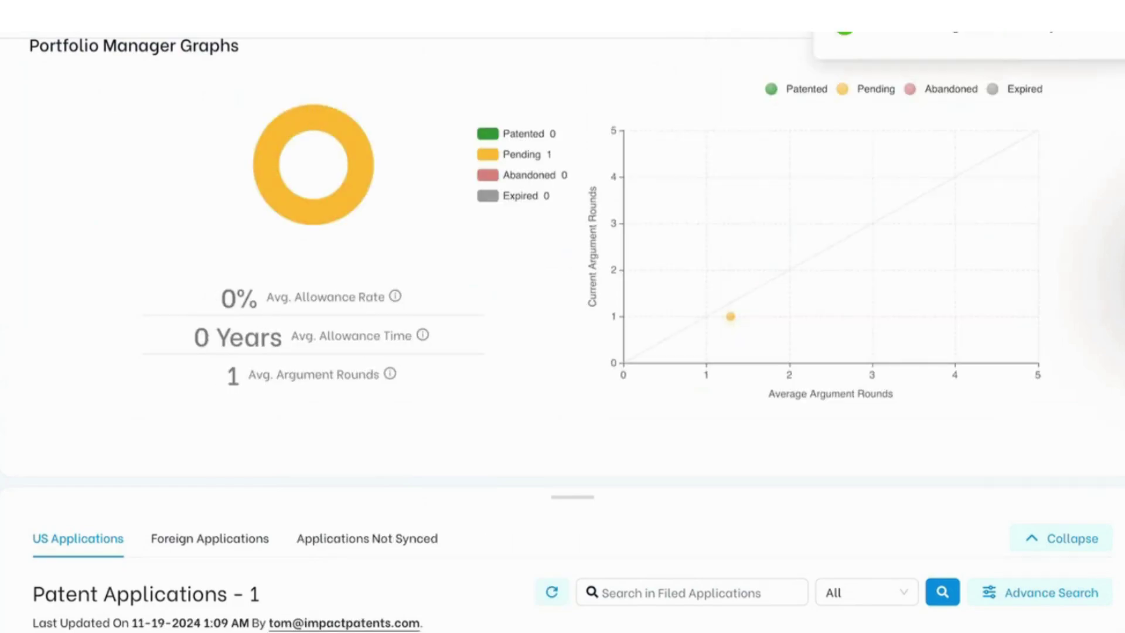
mouse_move(1105, 18)
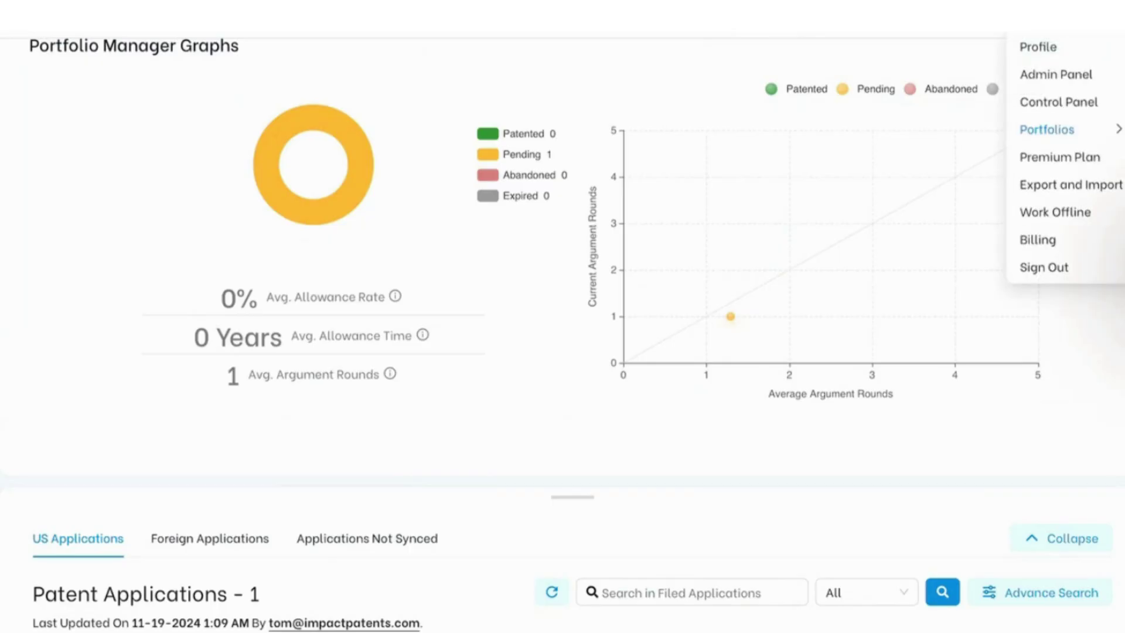
left_click(789, 146)
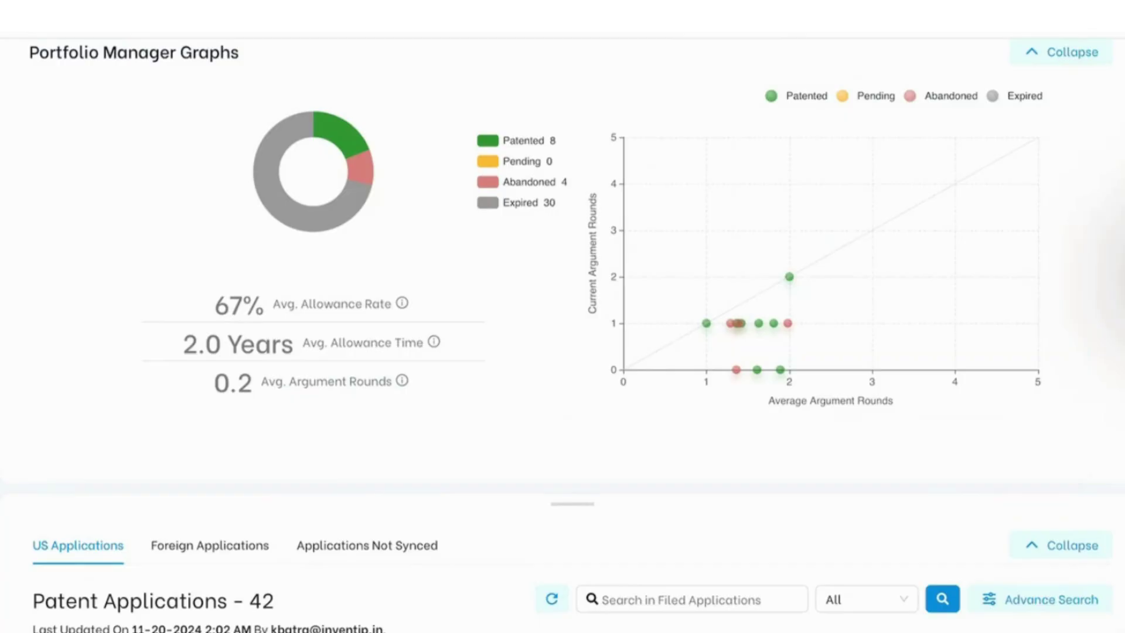
Switch to the Hooli portfolio in the Silicon Valley TV Show group to view its graphs
mouse_move(1096, 18)
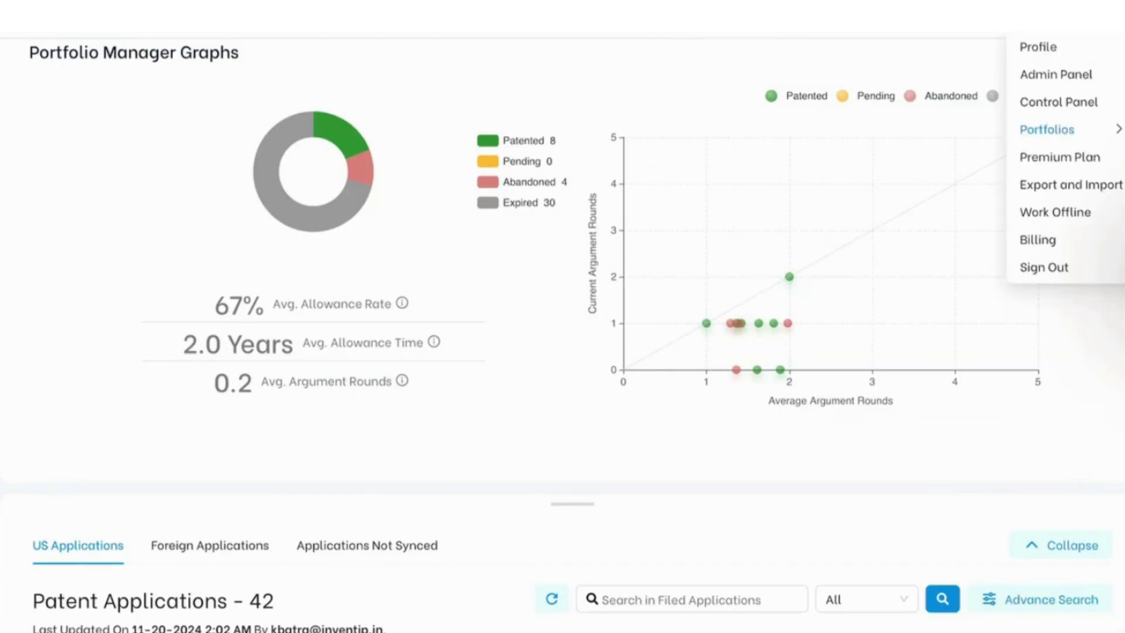
mouse_move(1055, 129)
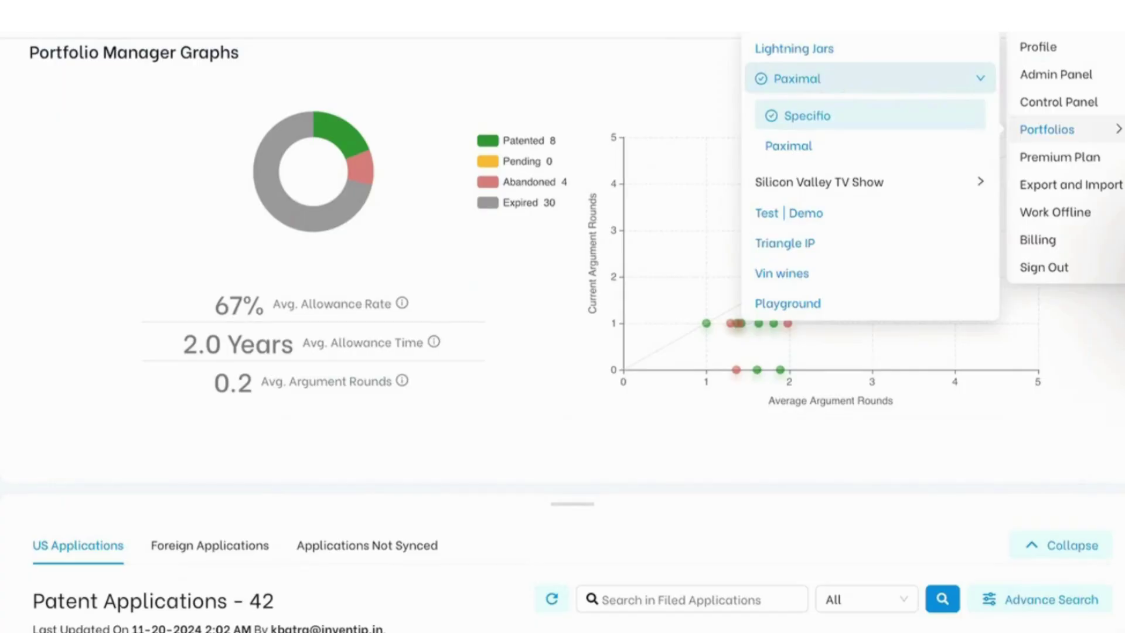
left_click(870, 182)
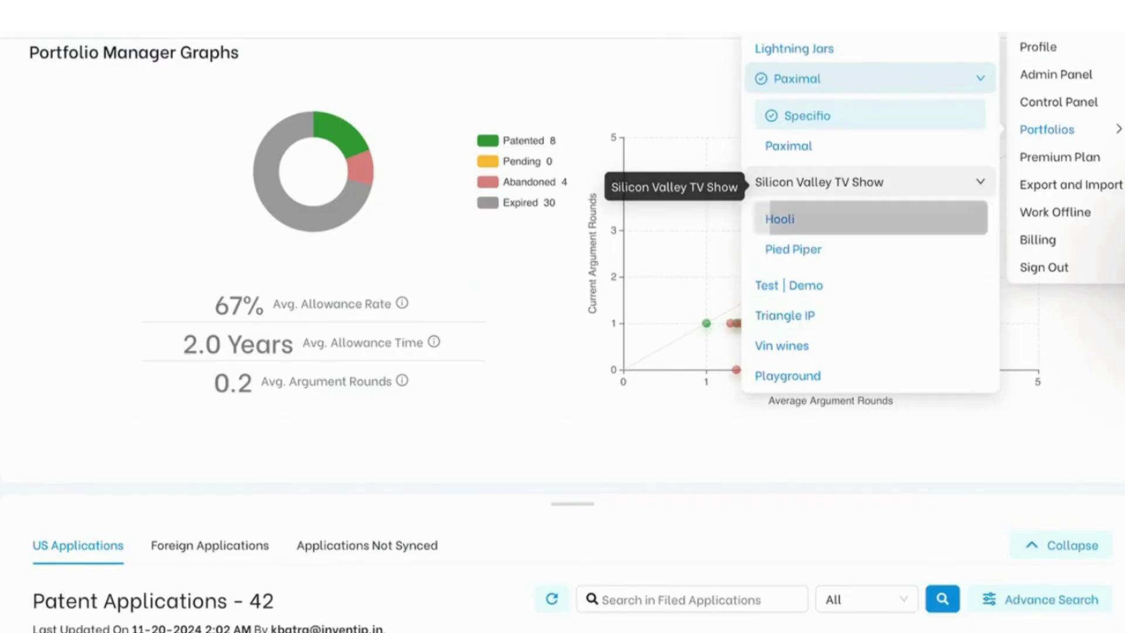
left_click(780, 219)
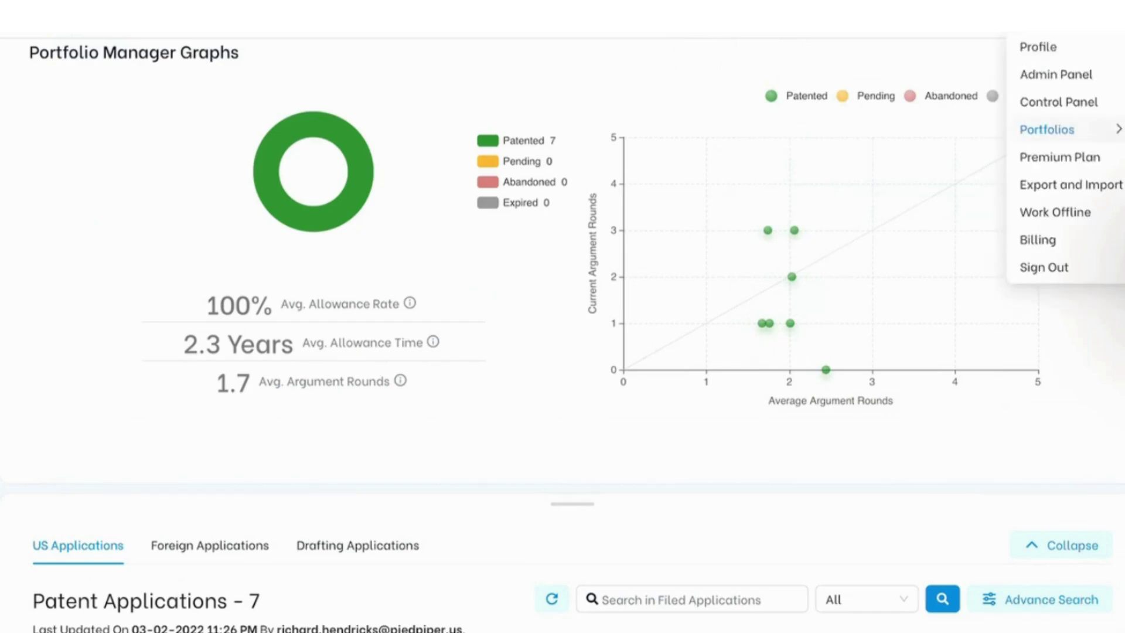
Switch to the Pied Piper portfolio and identify the patented application at 7 current argument rounds in the scatter plot
mouse_move(1046, 130)
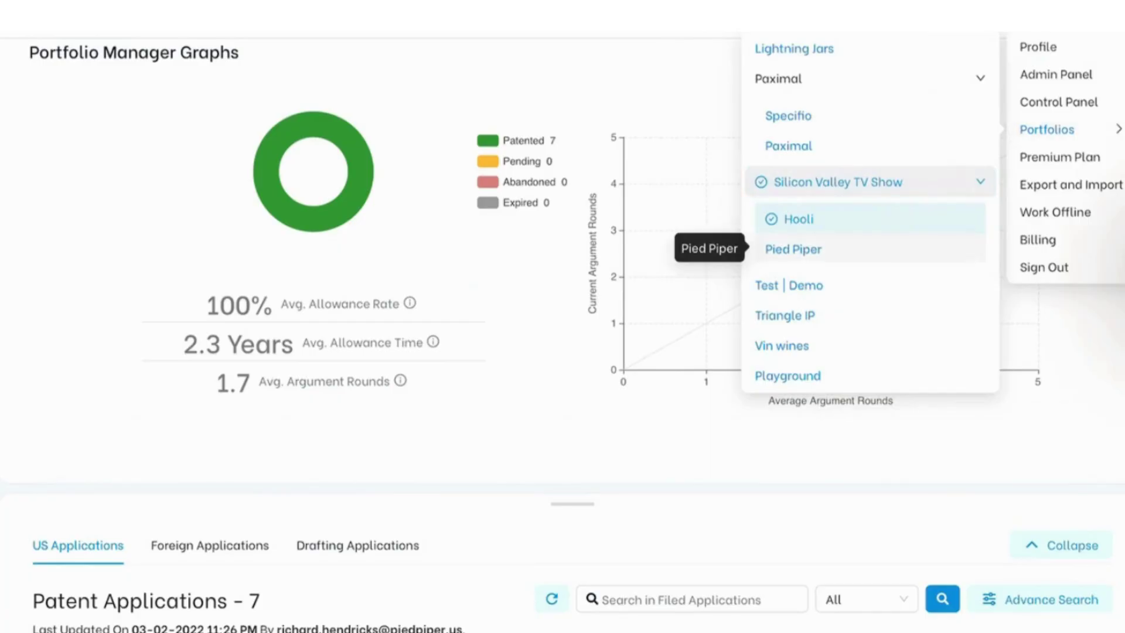
left_click(794, 250)
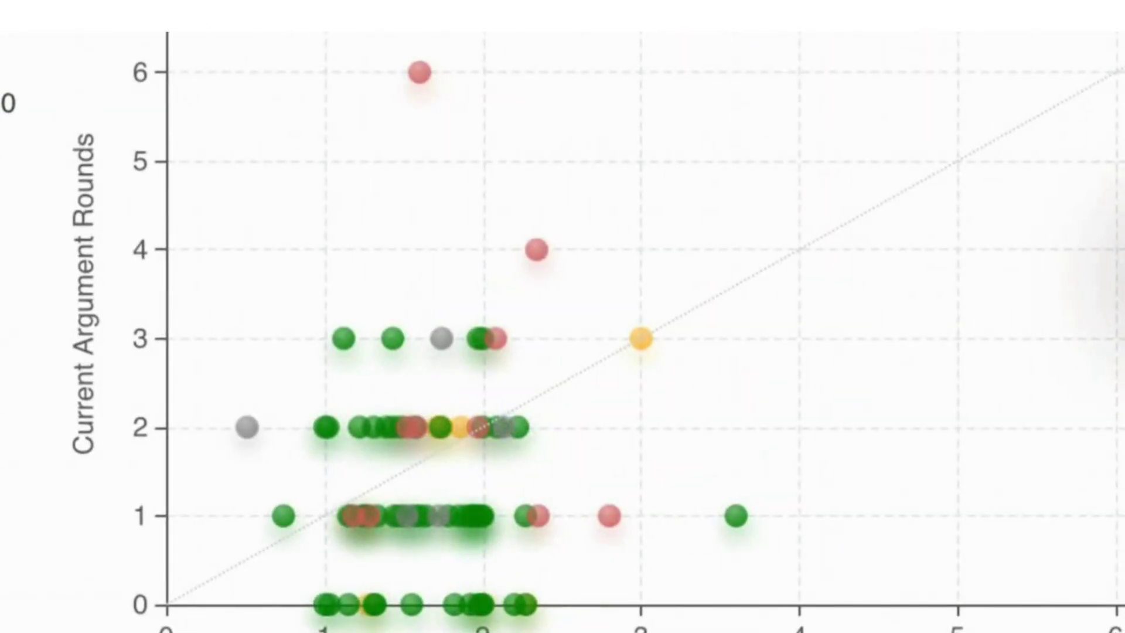
scroll(577, 63, "up", 2)
mouse_move(578, 62)
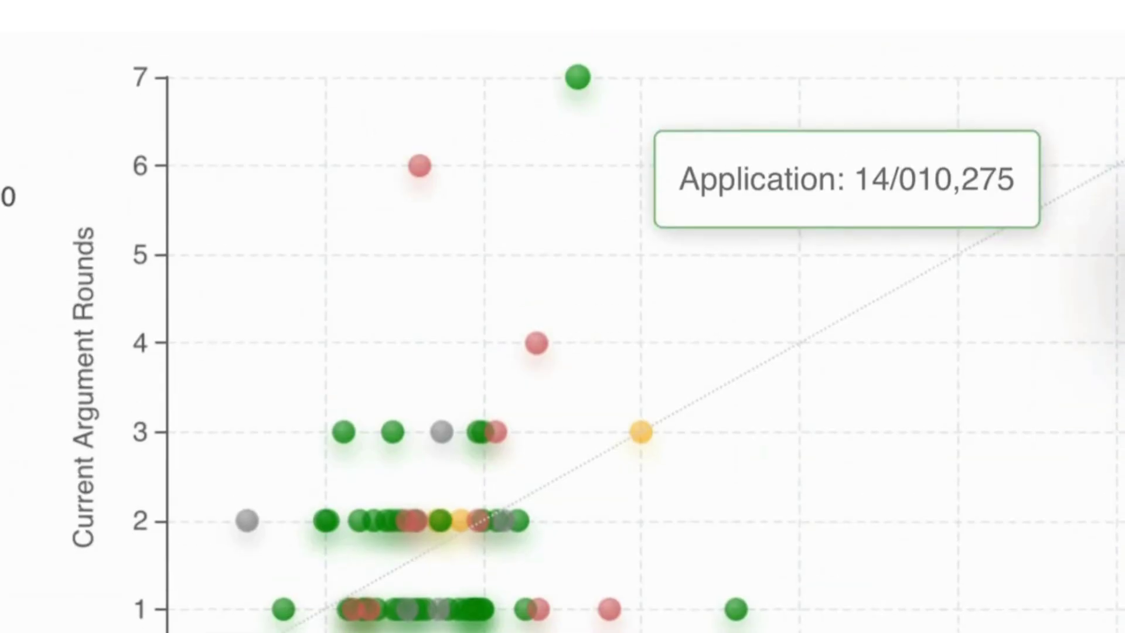
Hide the patented, abandoned and expired applications in the graphs, keeping only the pending ones
scroll(577, 63, "down", 1)
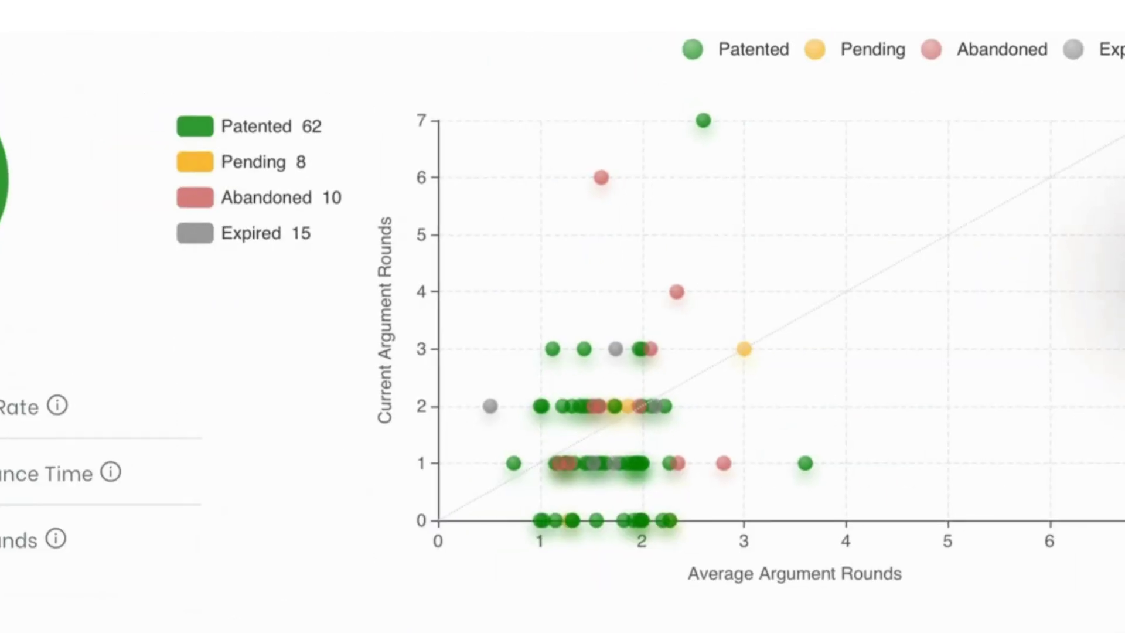
left_click(196, 126)
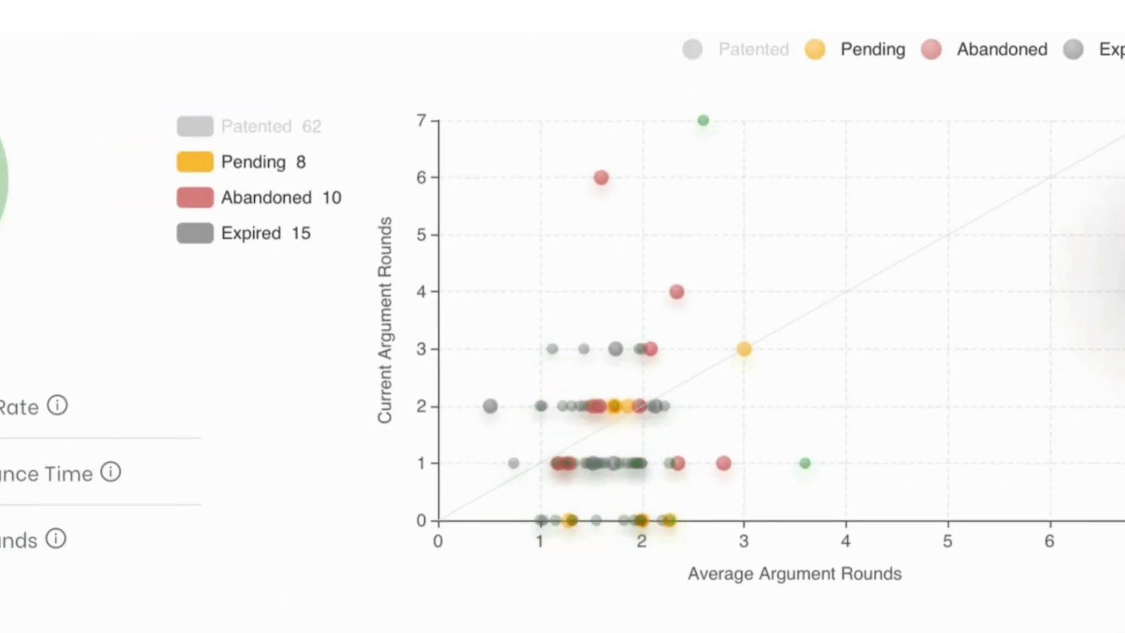
left_click(195, 197)
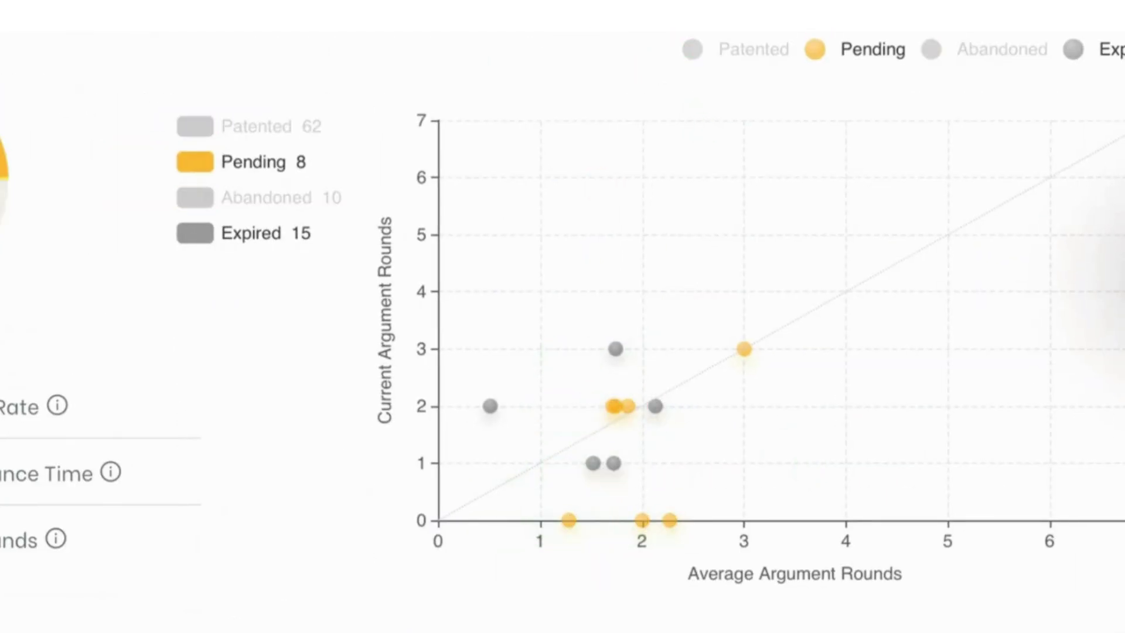
left_click(195, 233)
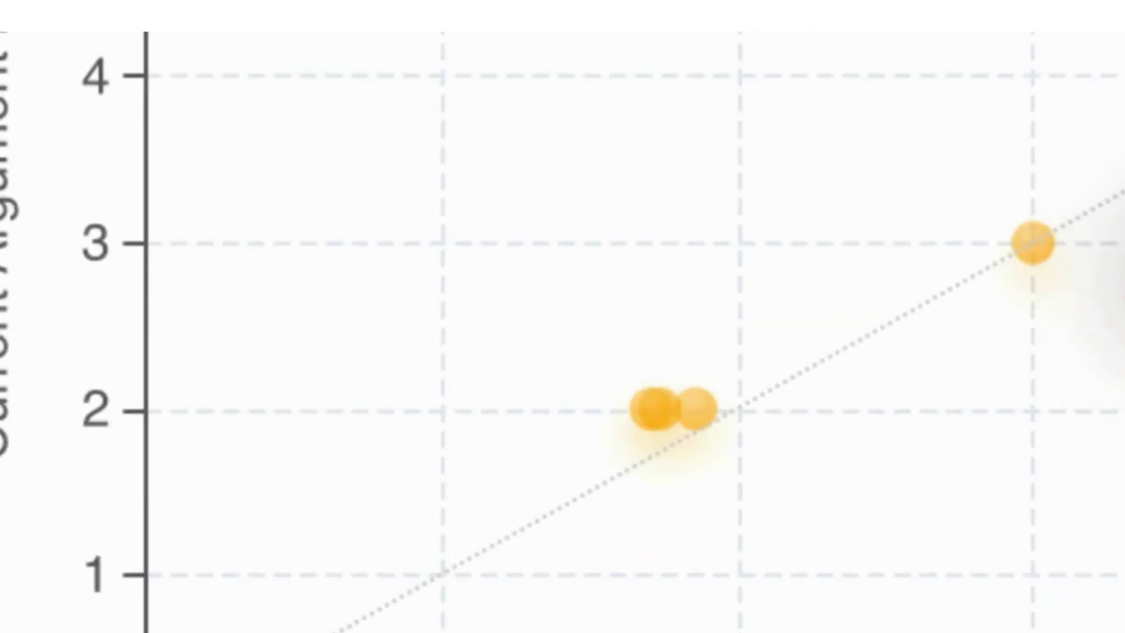
Filter the list to a pending application from the overlapping points at 2 current argument rounds and open its details
mouse_move(660, 409)
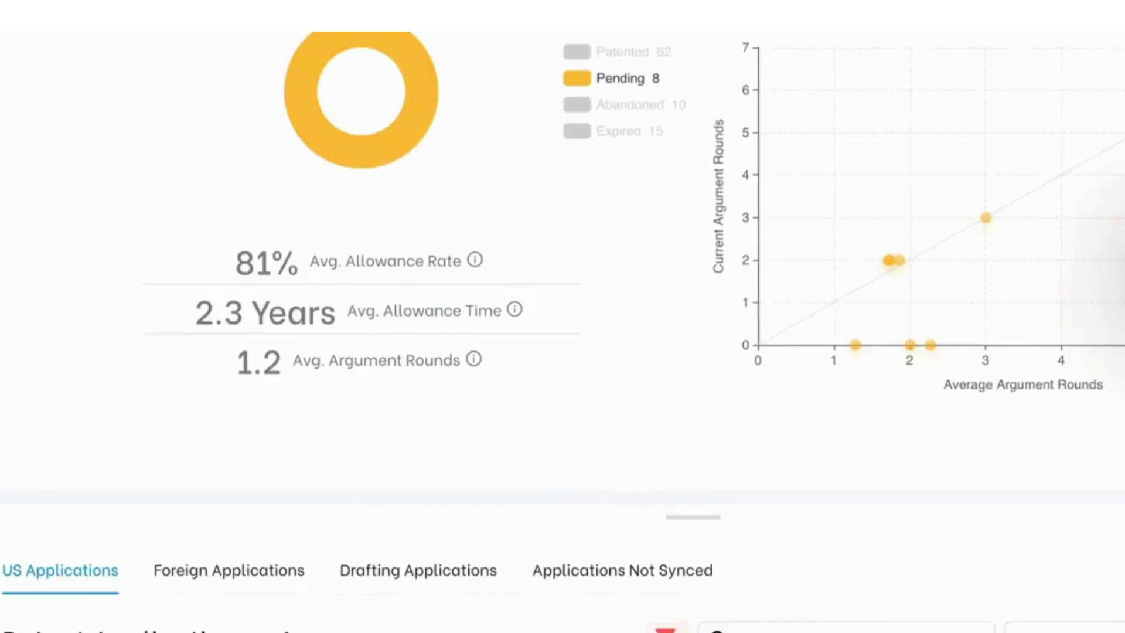
scroll(562, 332, "up", 1)
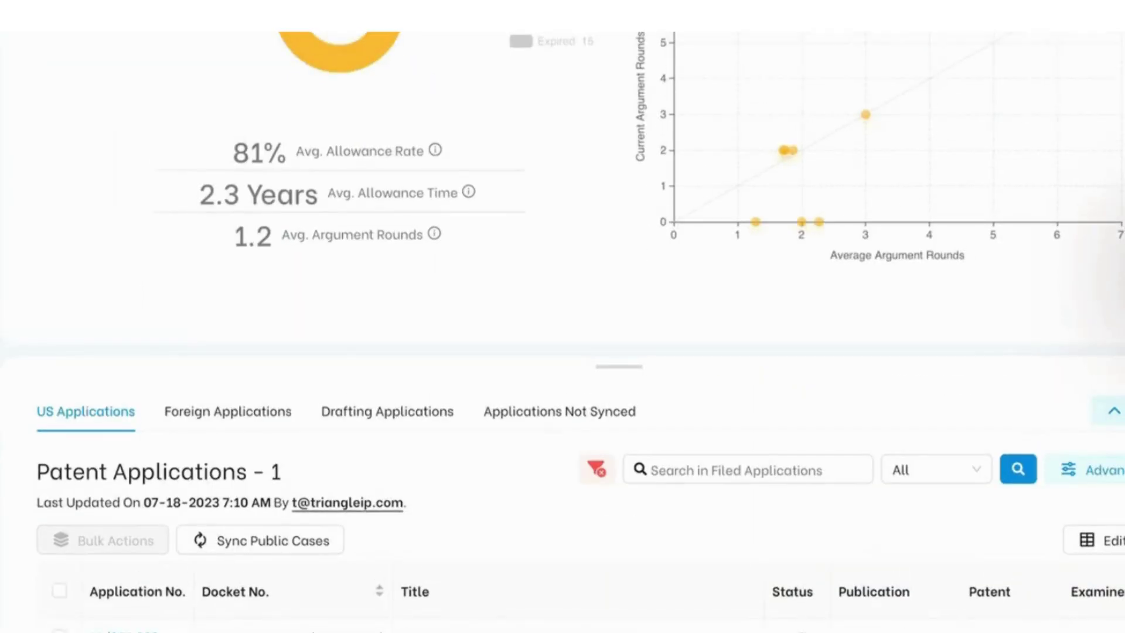
left_click(125, 630)
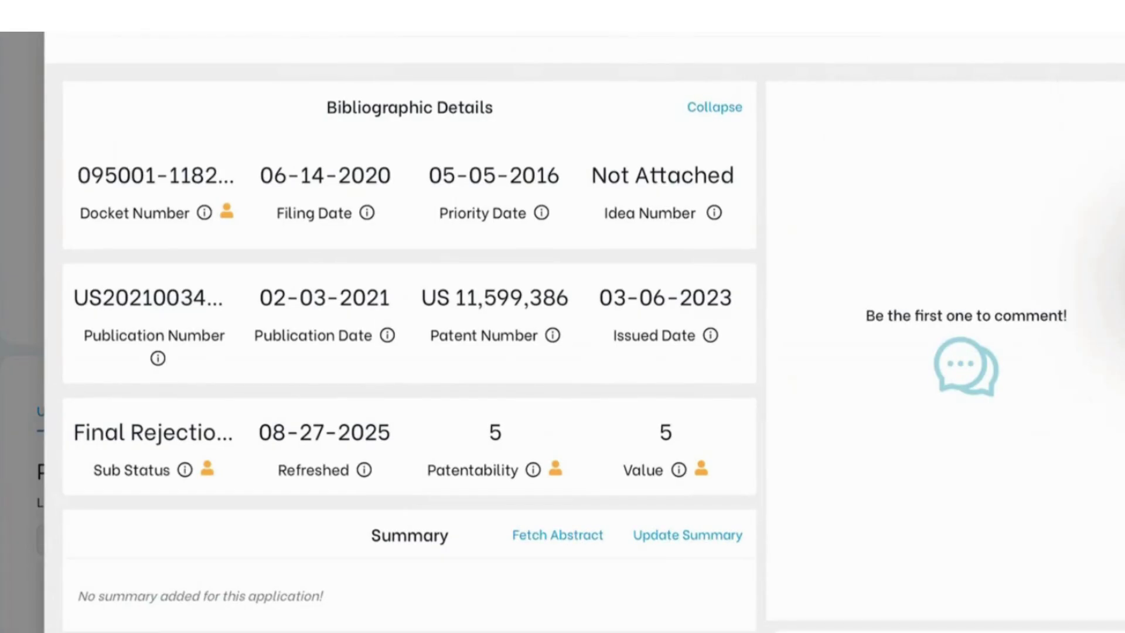
Examine the application's predicted costs, case health, and patent counsel, examiner and art unit statistics
scroll(410, 351, "down", 10)
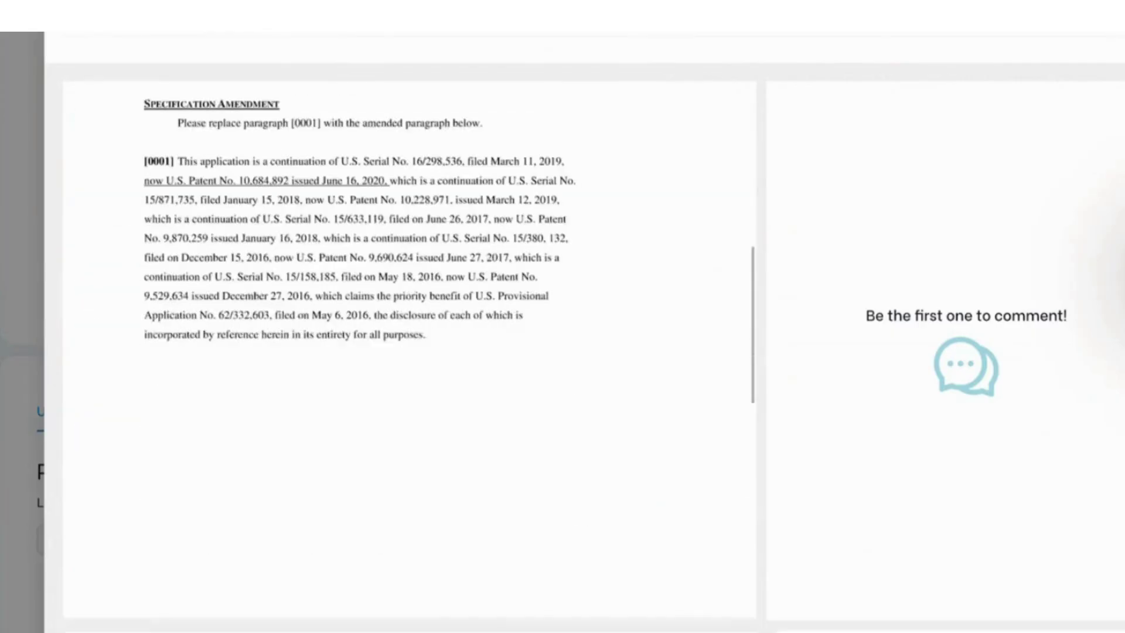
scroll(410, 352, "down", 15)
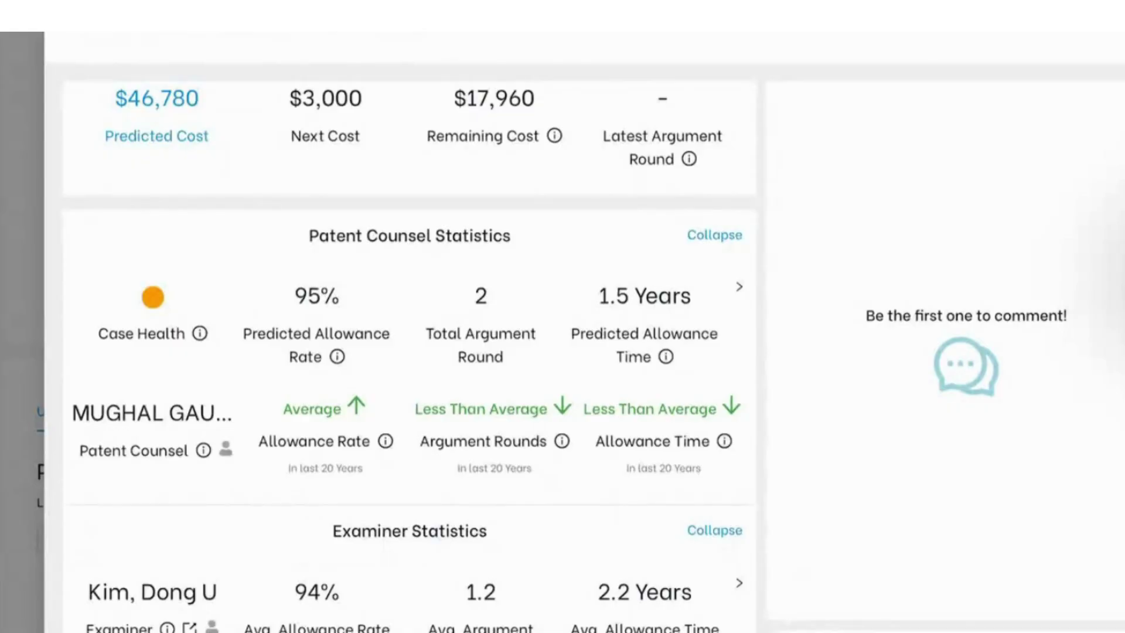
scroll(410, 352, "down", 1)
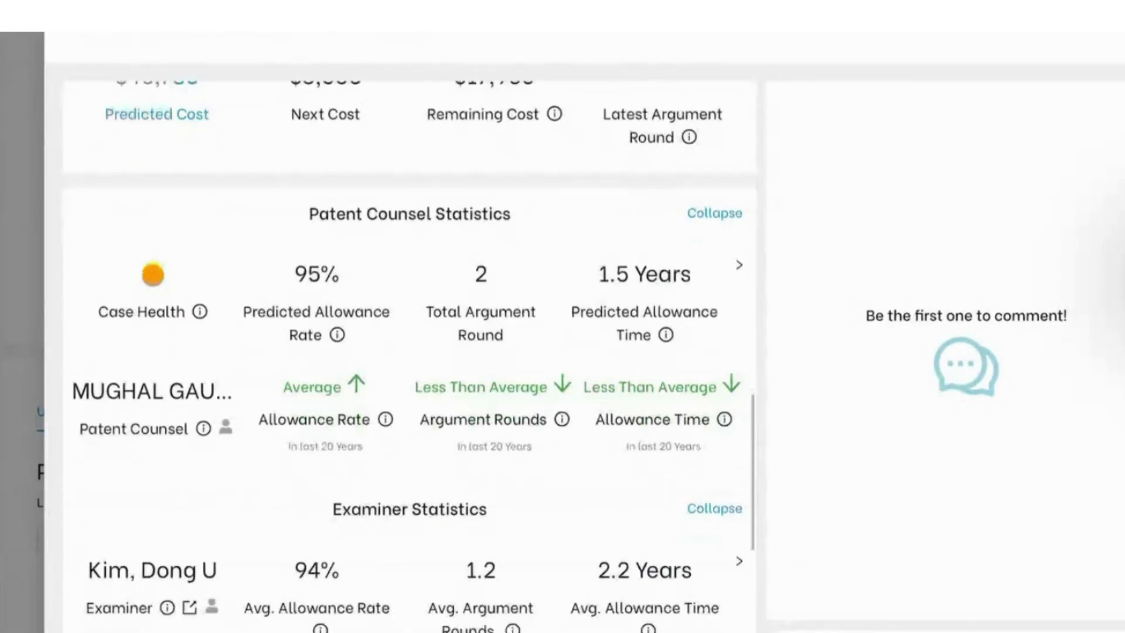
scroll(410, 352, "down", 3)
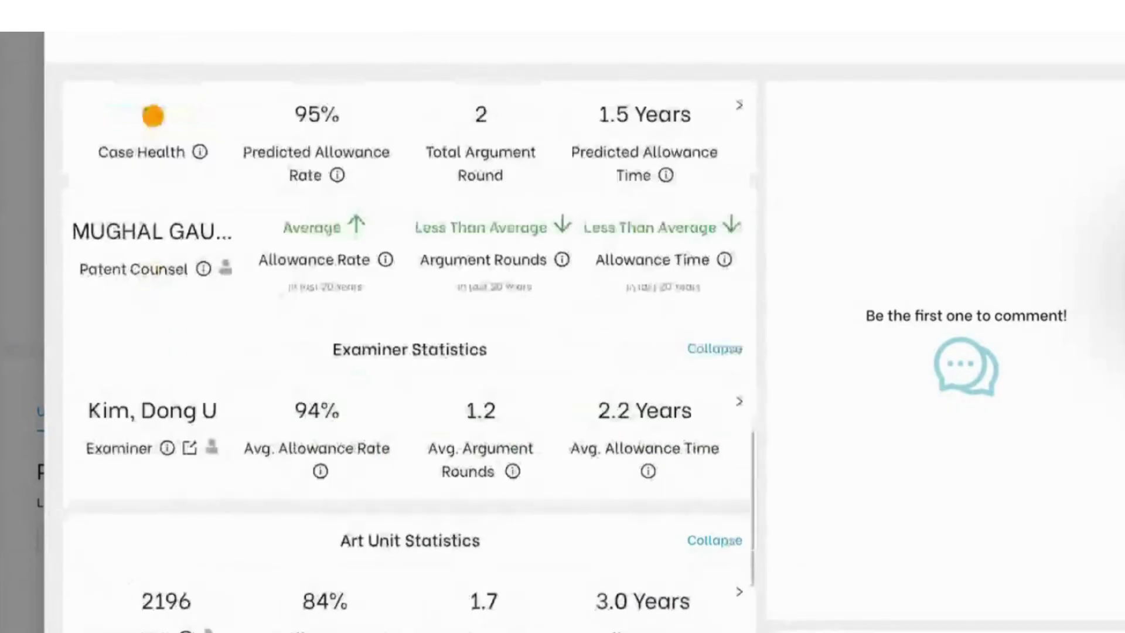
scroll(411, 352, "up", 1)
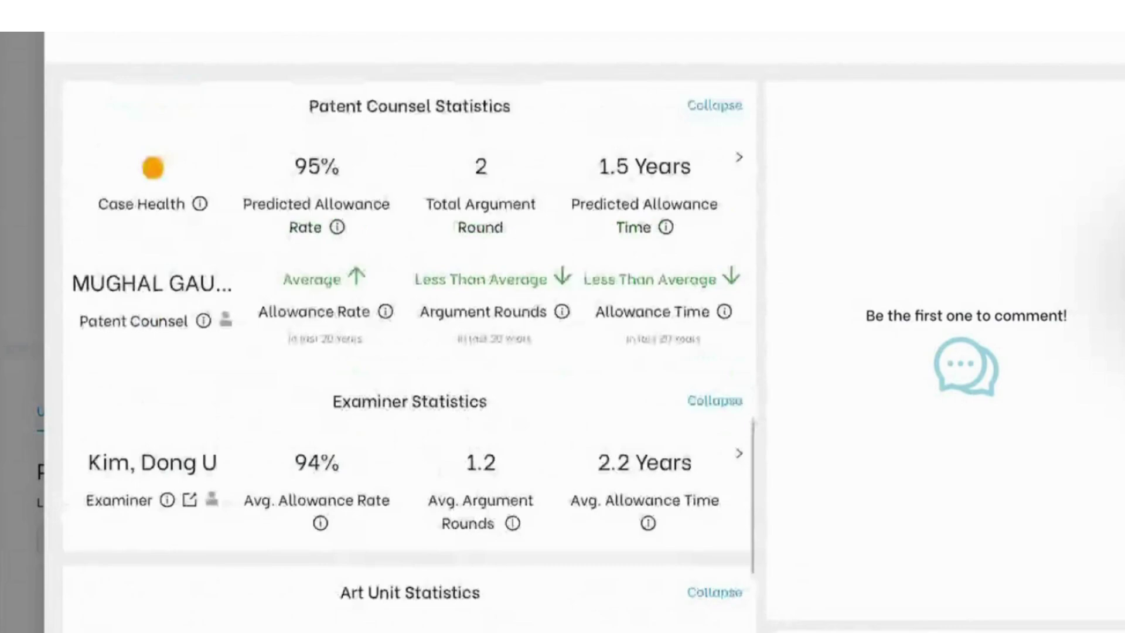
Close the application's details and show only the patented applications in the portfolio graphs
scroll(410, 352, "up", 3)
scroll(410, 352, "up", 2)
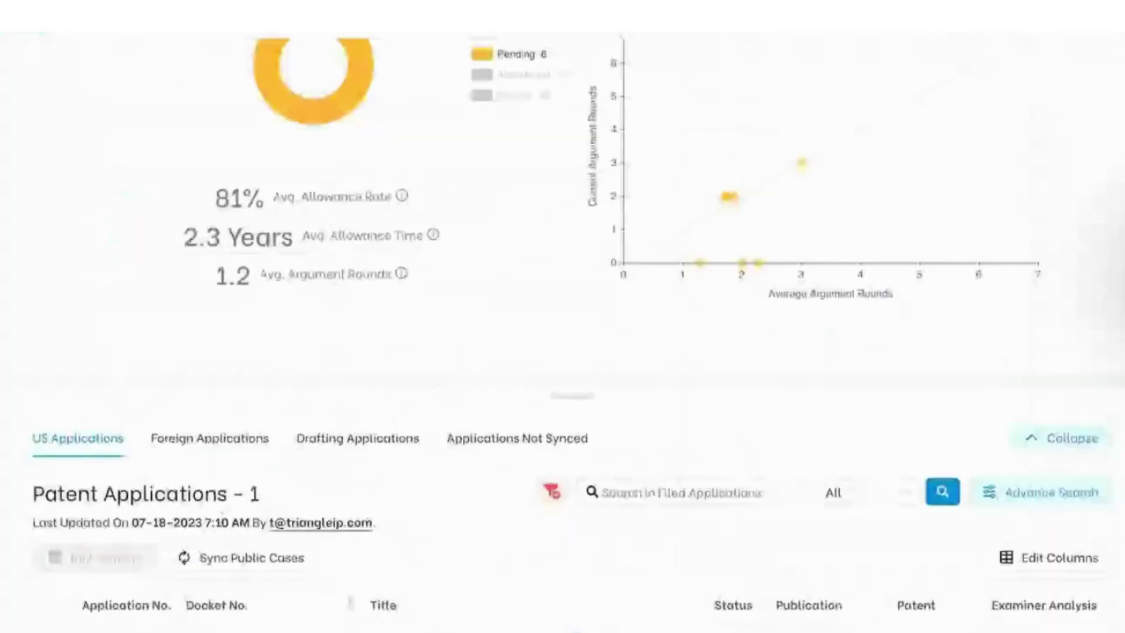
scroll(563, 328, "up", 1)
scroll(562, 328, "up", 3)
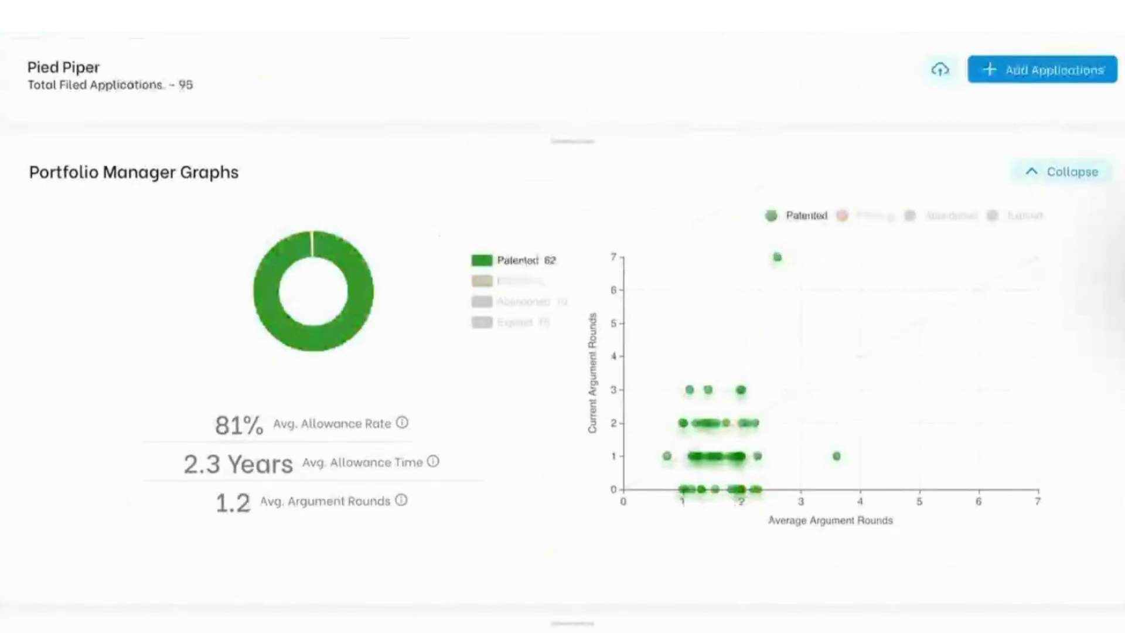
Filter the list to the patented application at 7 current argument rounds and open its details
mouse_move(778, 257)
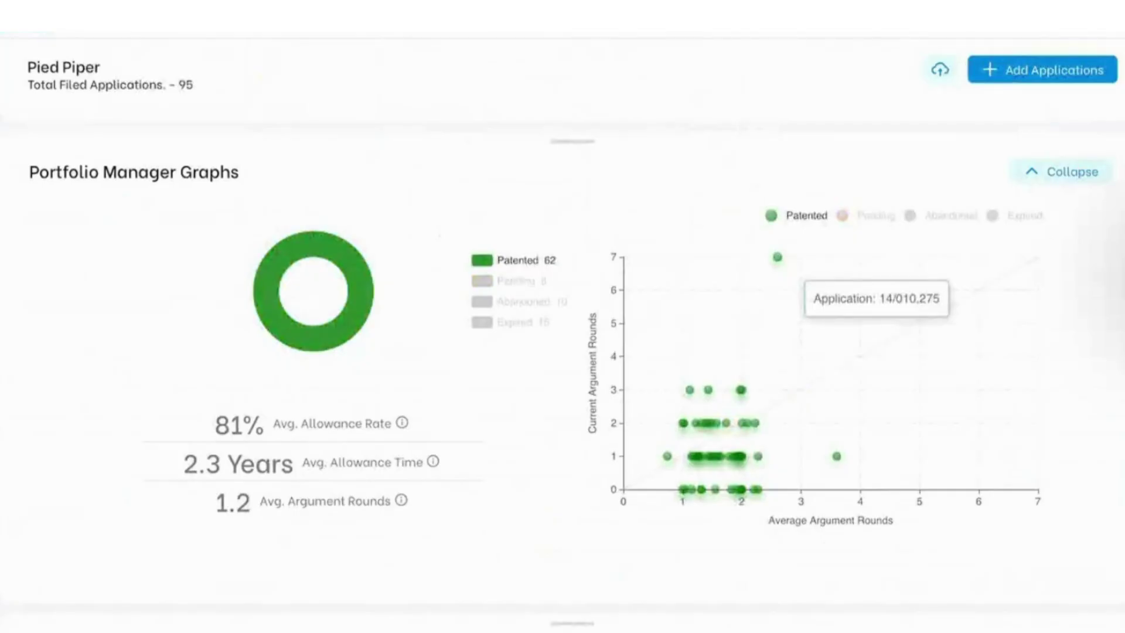
scroll(562, 317, "down", 2)
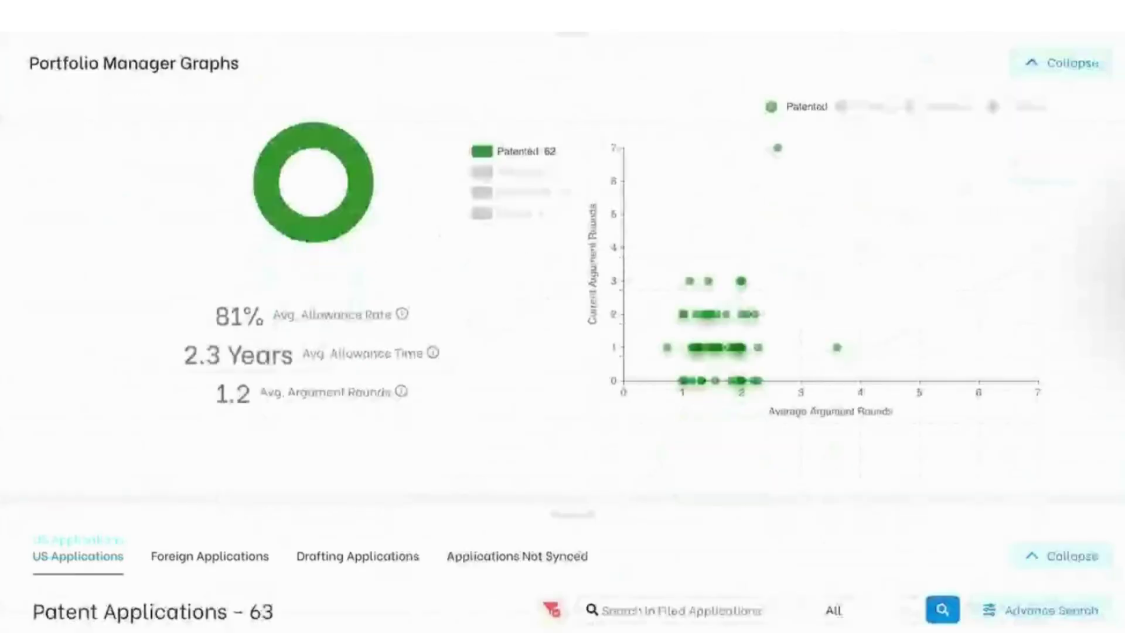
scroll(562, 317, "down", 1)
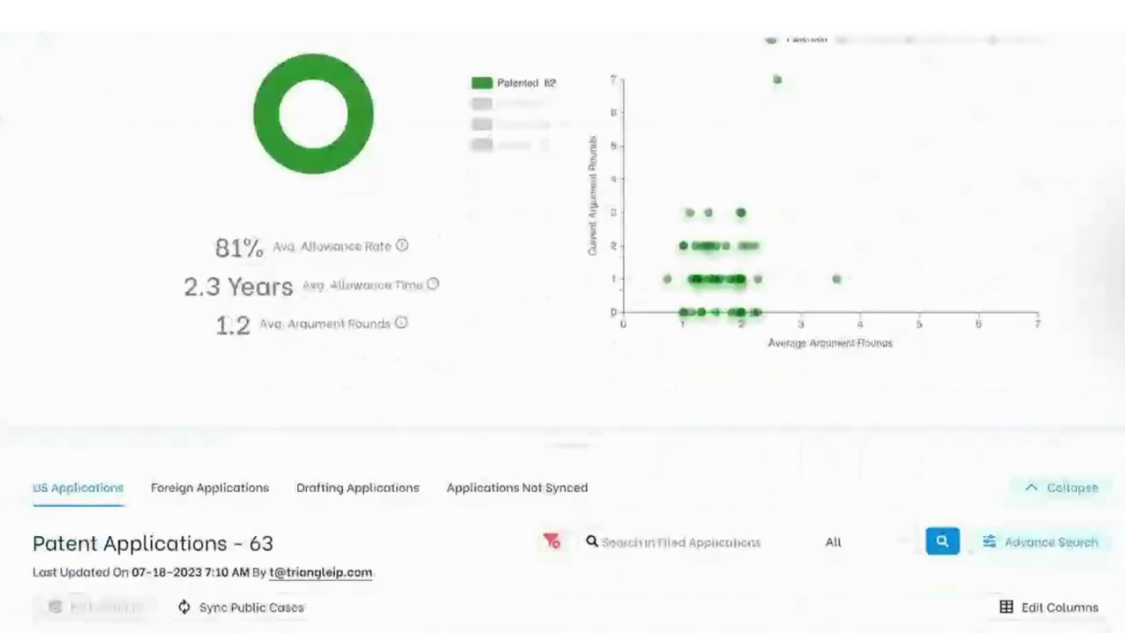
scroll(562, 316, "down", 1)
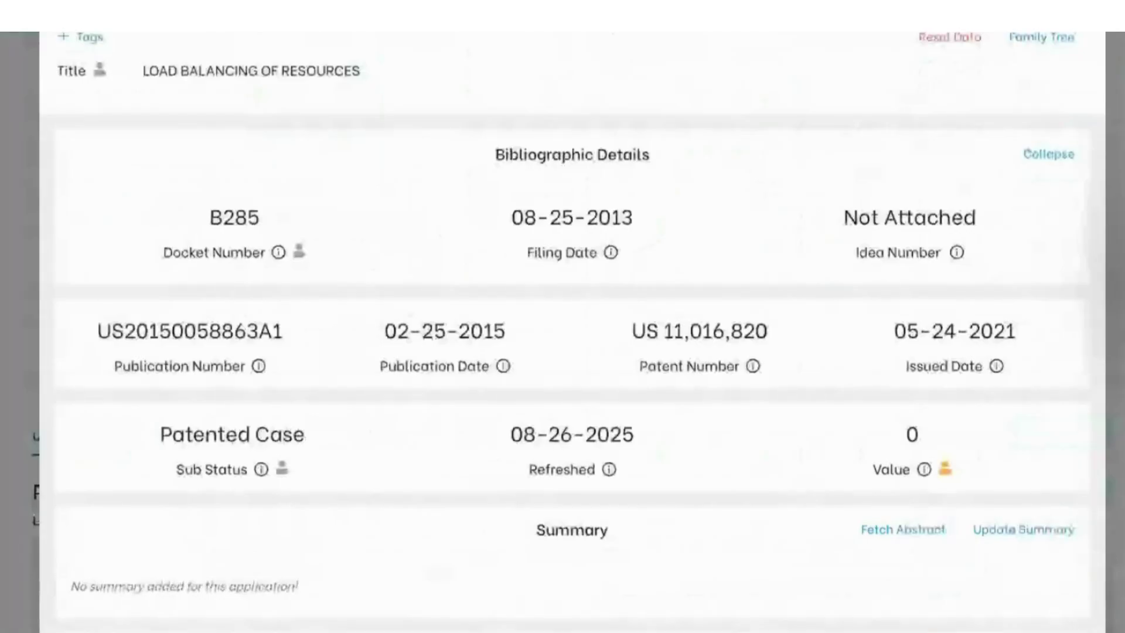
Examine the patented application's bibliographic details, costs, case health, patent counsel, examiner and art unit statistics, and its Intelli-Vision action history
scroll(572, 327, "down", 1)
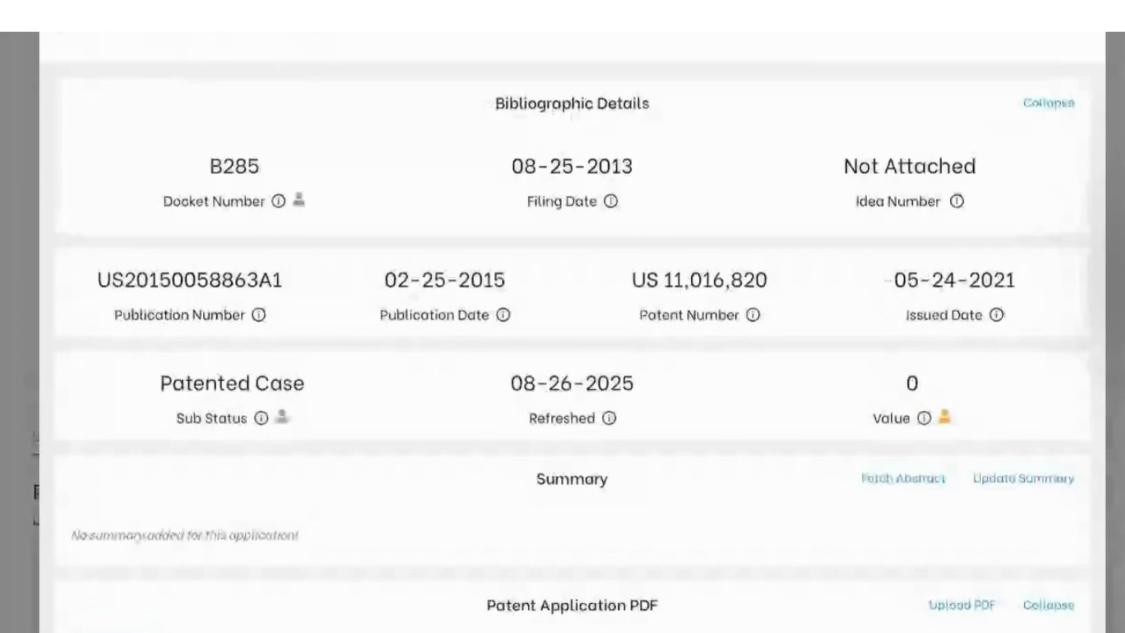
scroll(572, 328, "down", 10)
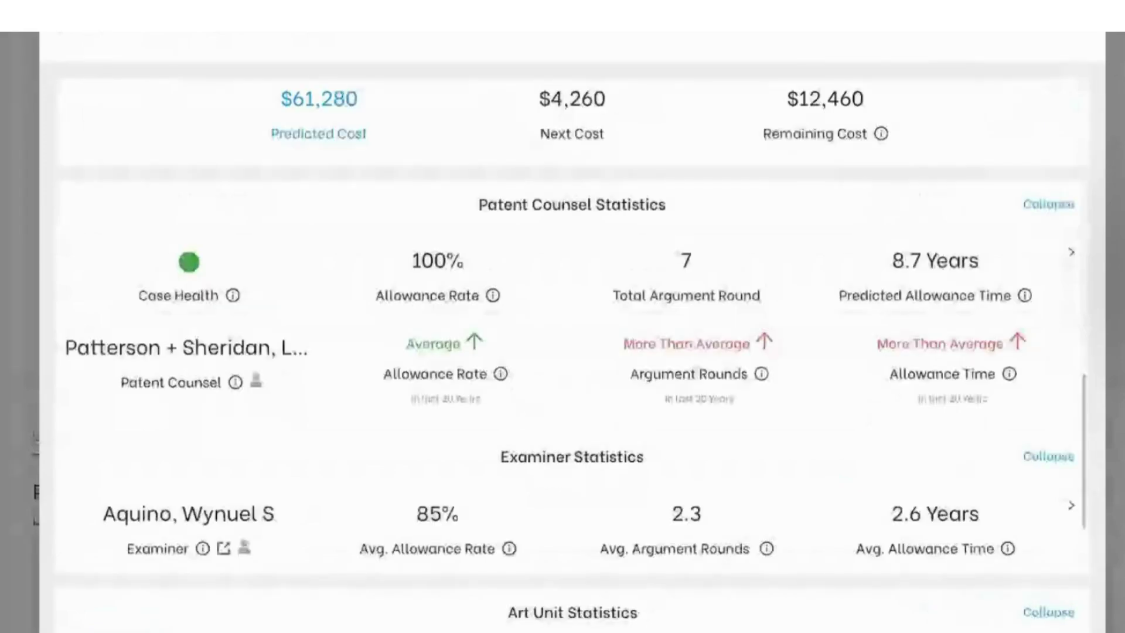
scroll(572, 328, "down", 2)
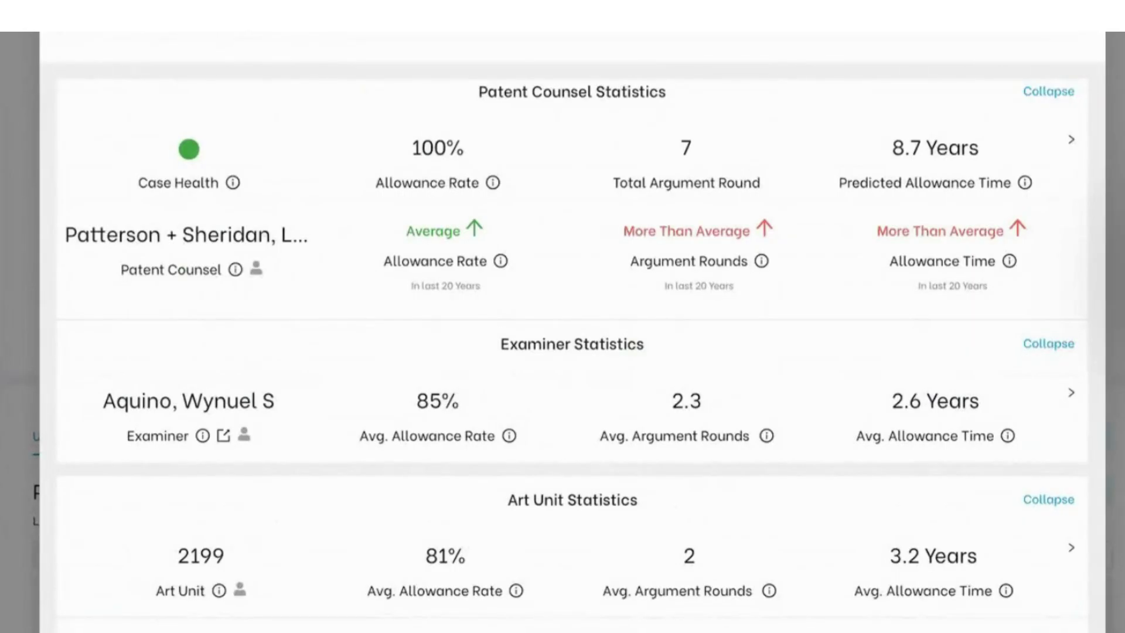
scroll(572, 348, "down", 1)
scroll(573, 348, "up", 1)
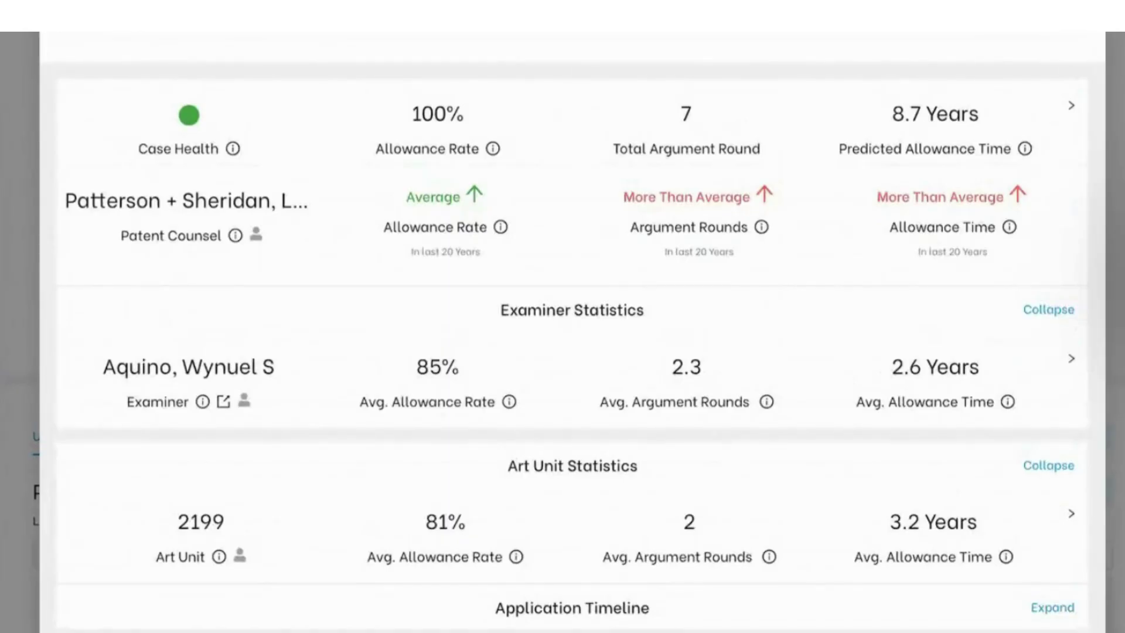
scroll(572, 348, "down", 3)
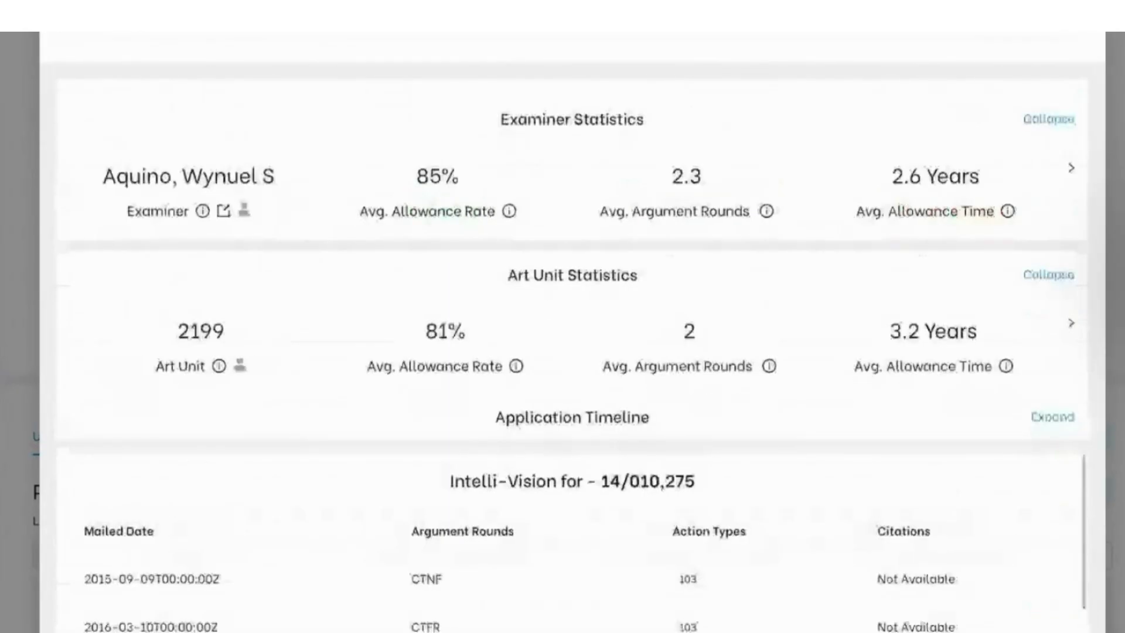
scroll(572, 348, "down", 2)
scroll(573, 348, "up", 5)
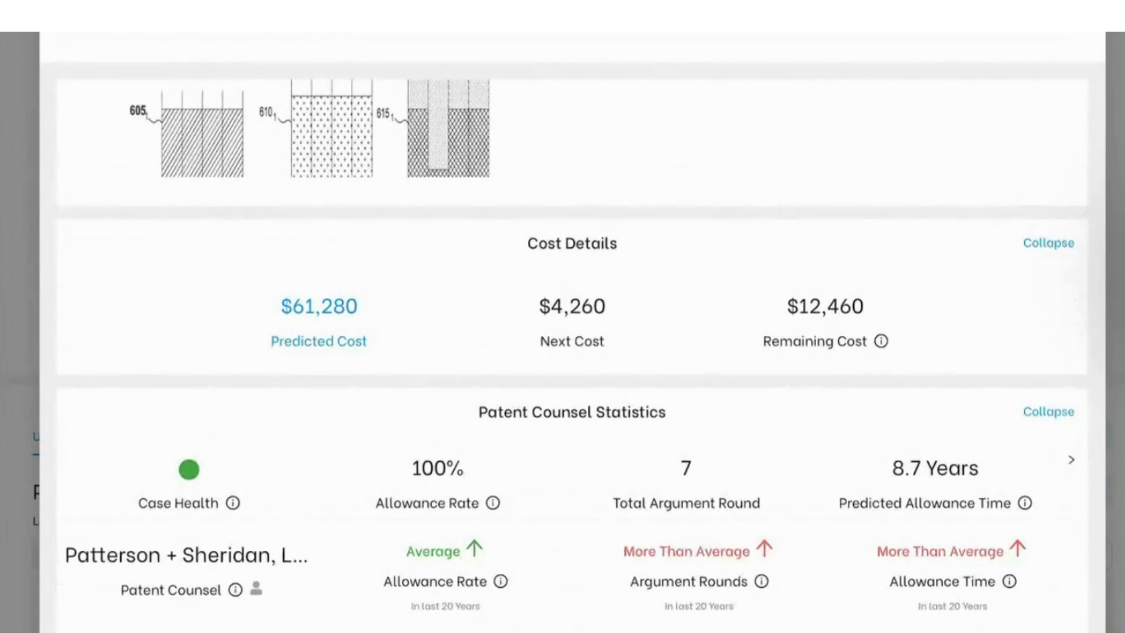
Close the patented application's details and switch the portfolio graphs to show only pending applications
key("Escape")
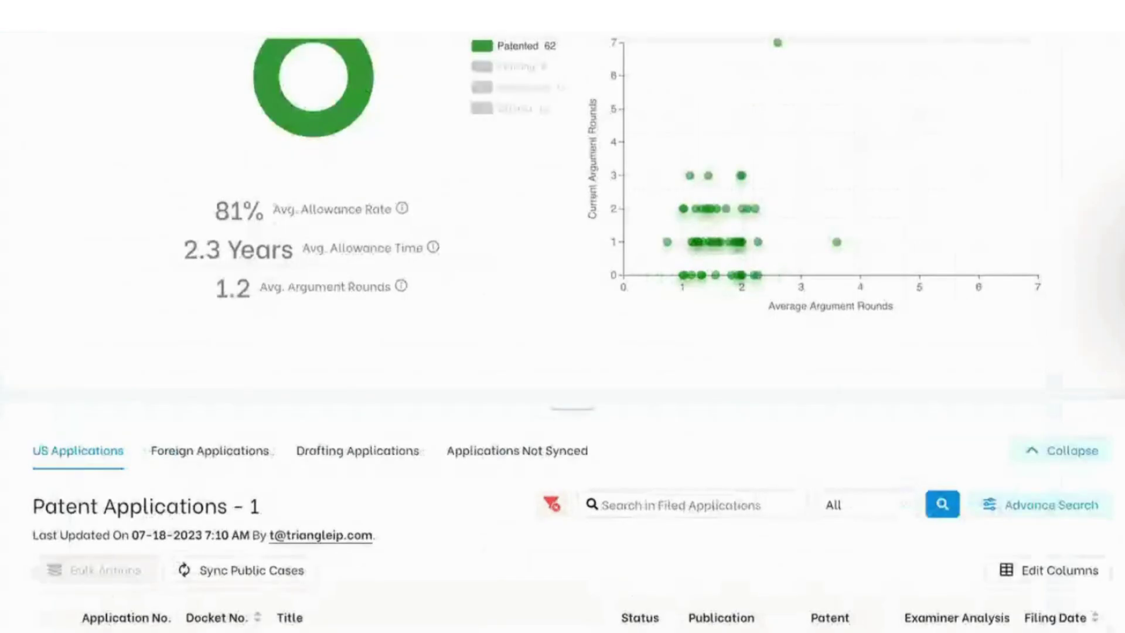
scroll(562, 316, "up", 2)
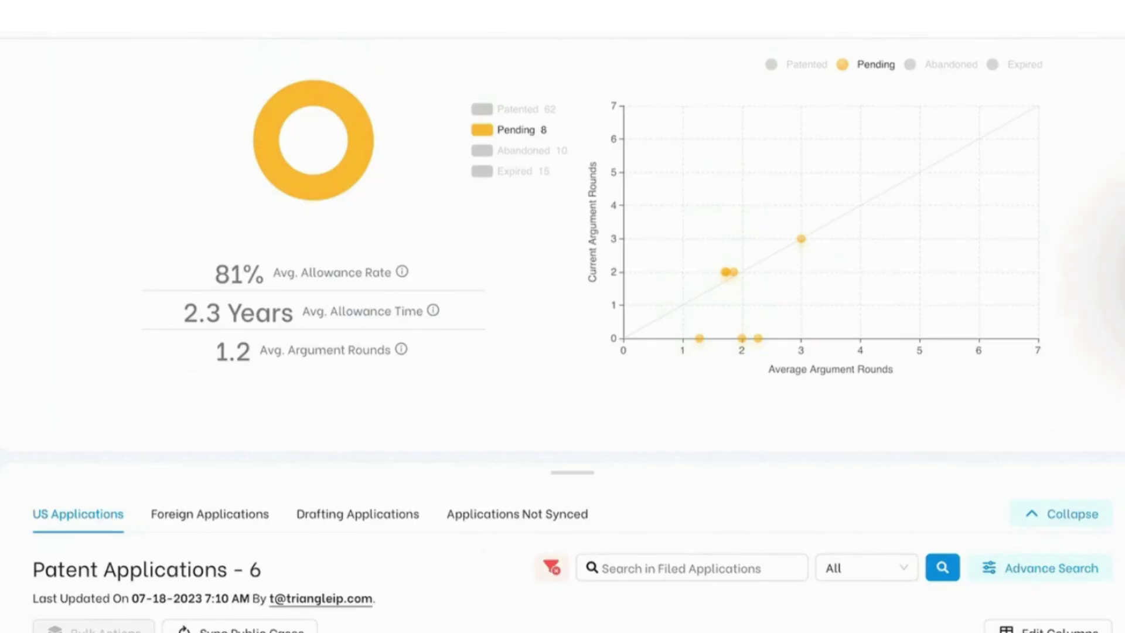
scroll(563, 333, "down", 1)
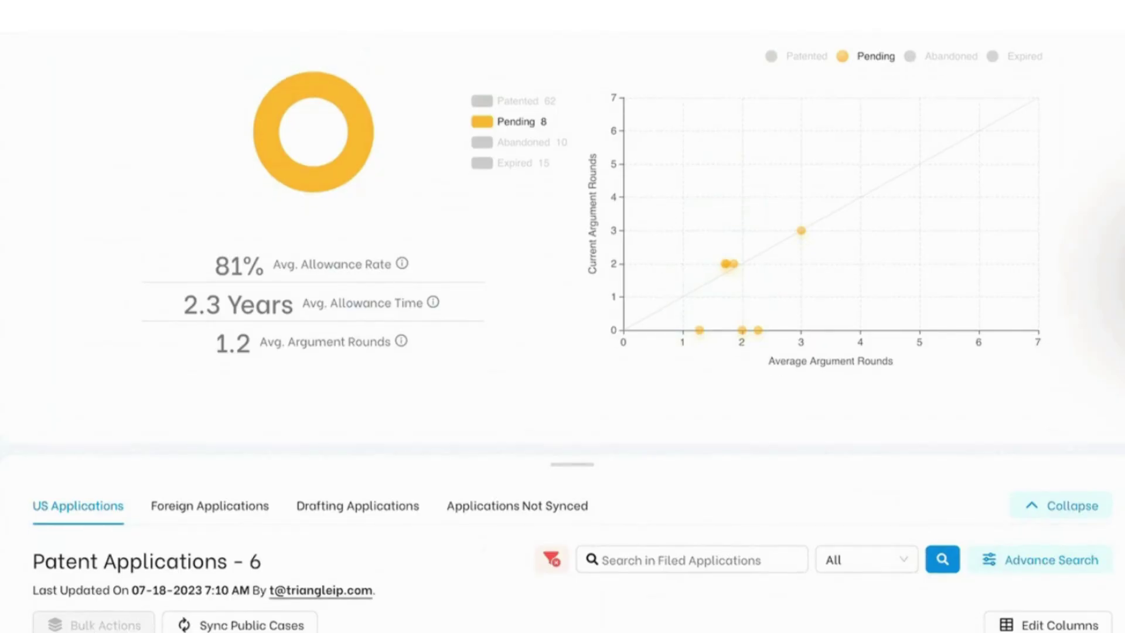
Examine the pending applications in the list and compare them with their points in the argument rounds scatter plot
scroll(562, 334, "down", 1)
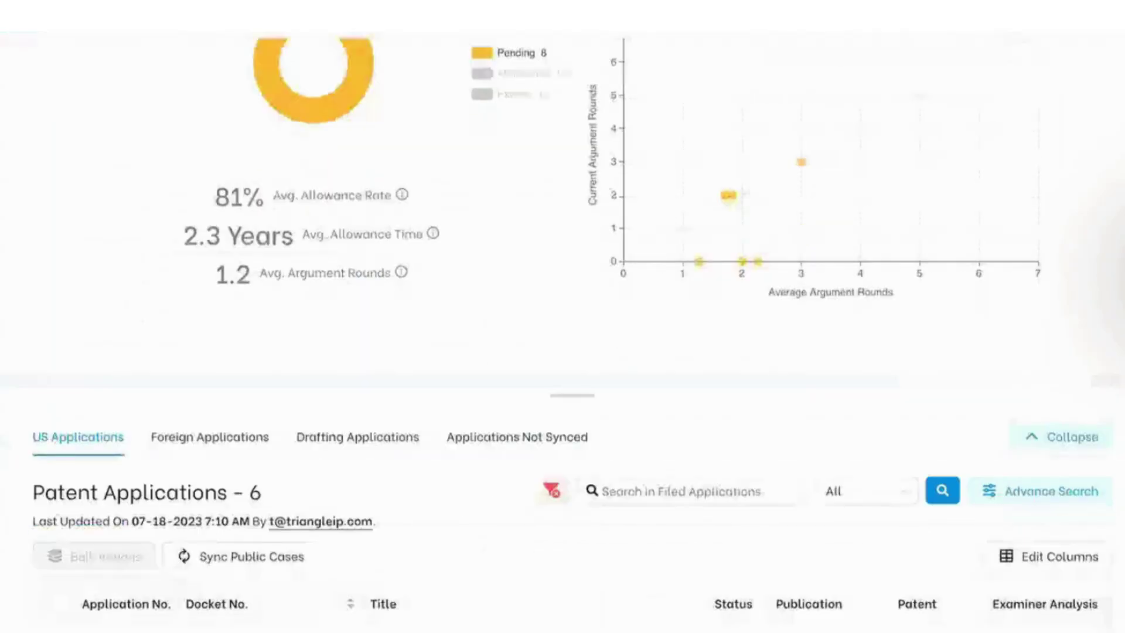
scroll(562, 333, "down", 2)
scroll(562, 333, "down", 2)
scroll(562, 333, "up", 1)
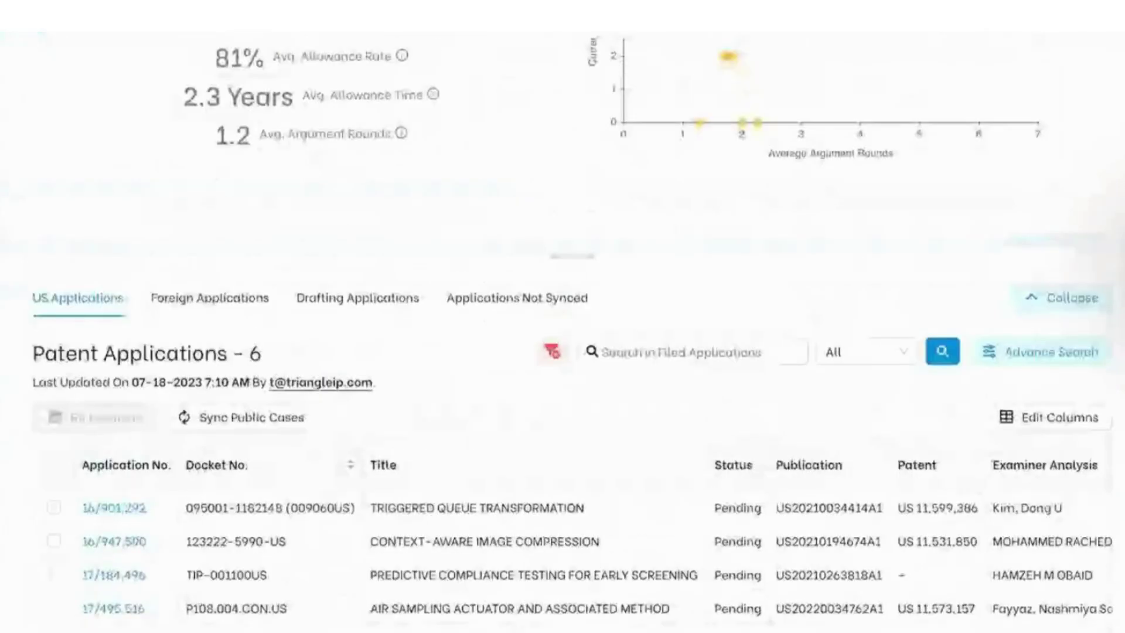
scroll(563, 333, "up", 4)
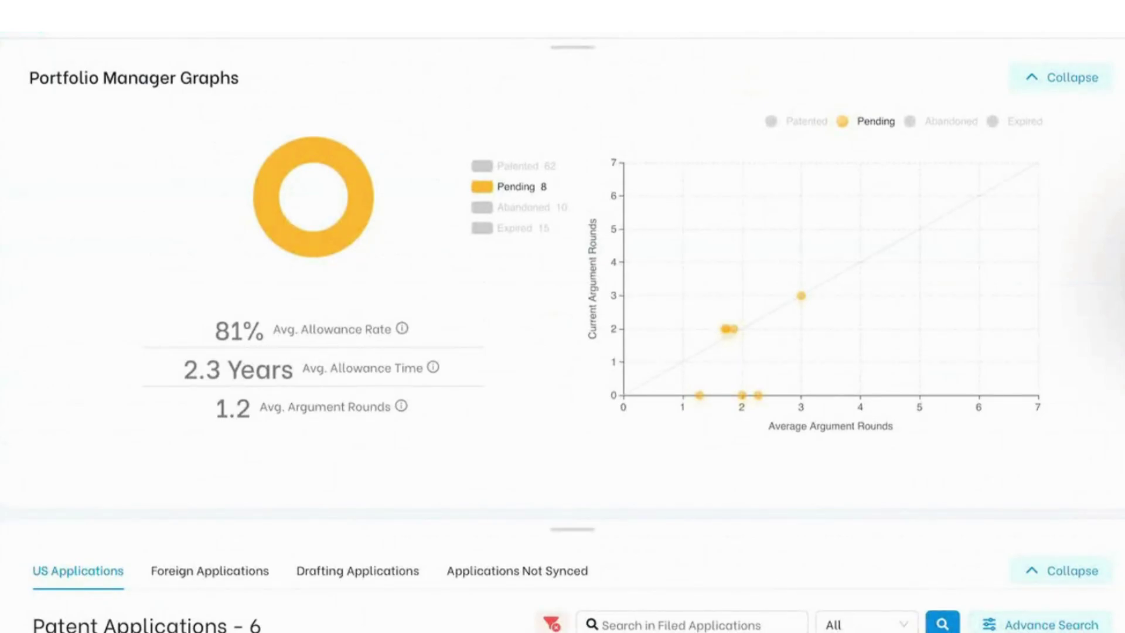
scroll(563, 317, "down", 5)
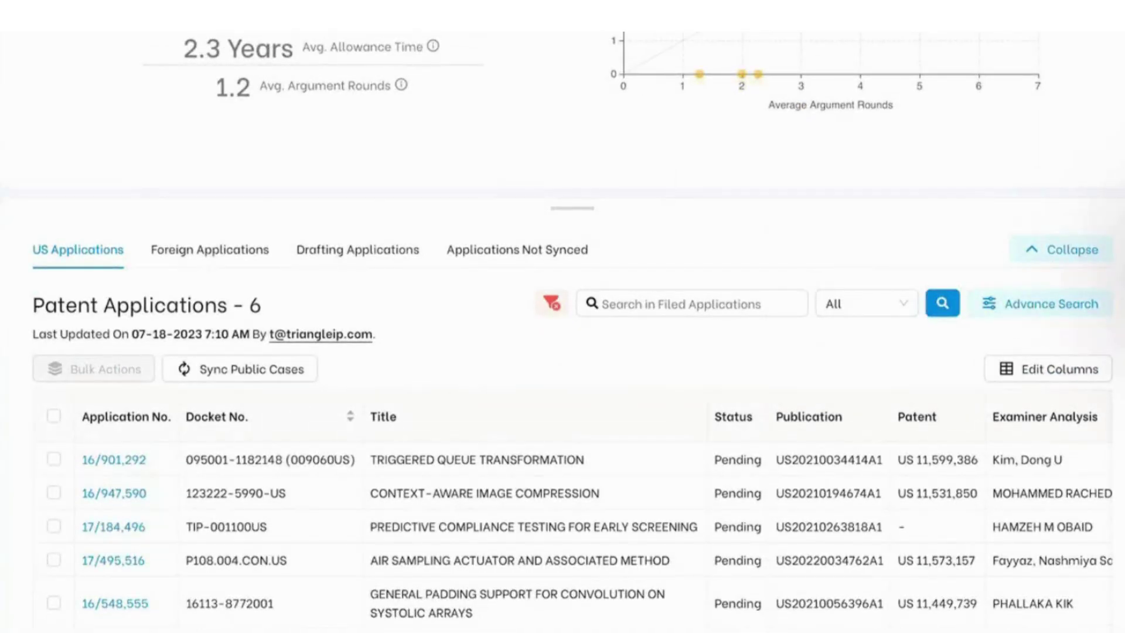
scroll(562, 316, "up", 6)
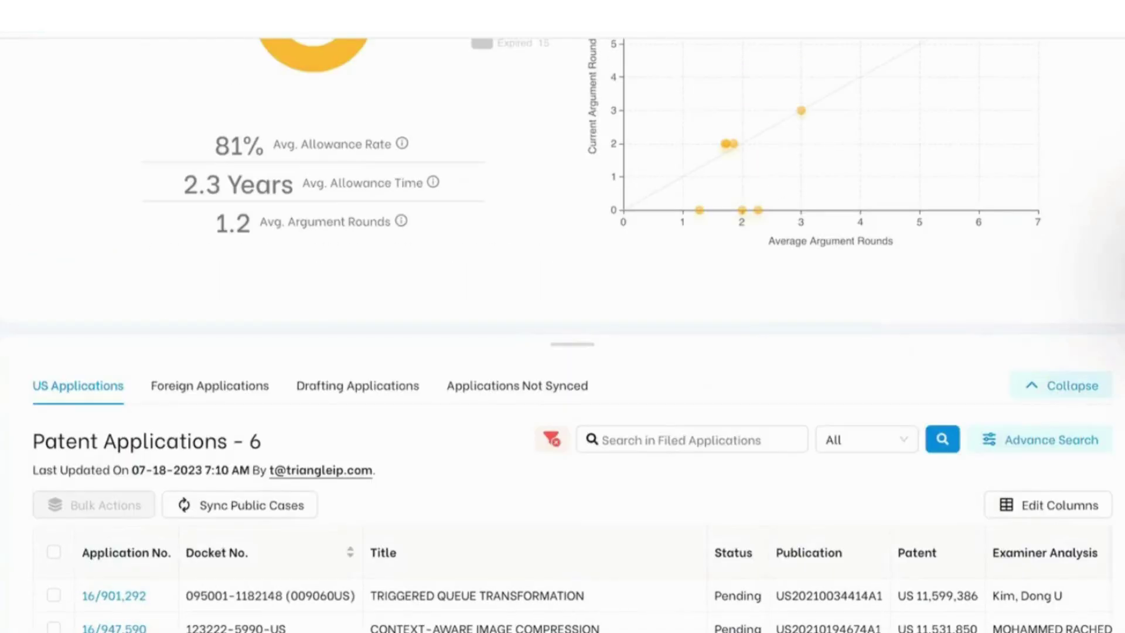
scroll(563, 316, "down", 1)
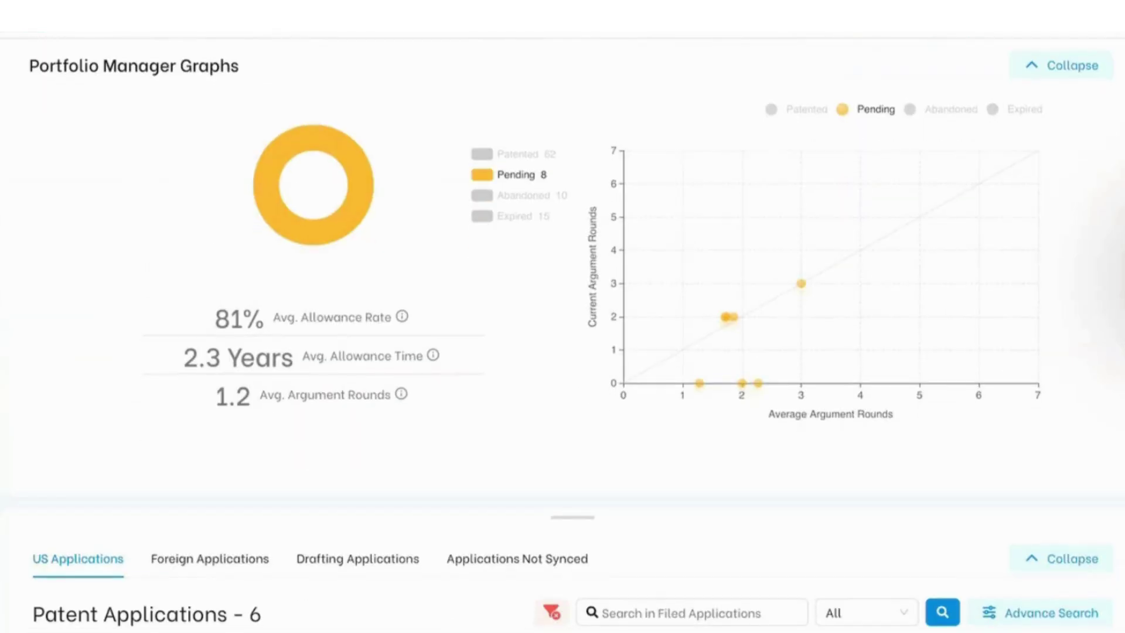
Show the abandoned applications in the graphs and hide the pending ones
left_click(521, 195)
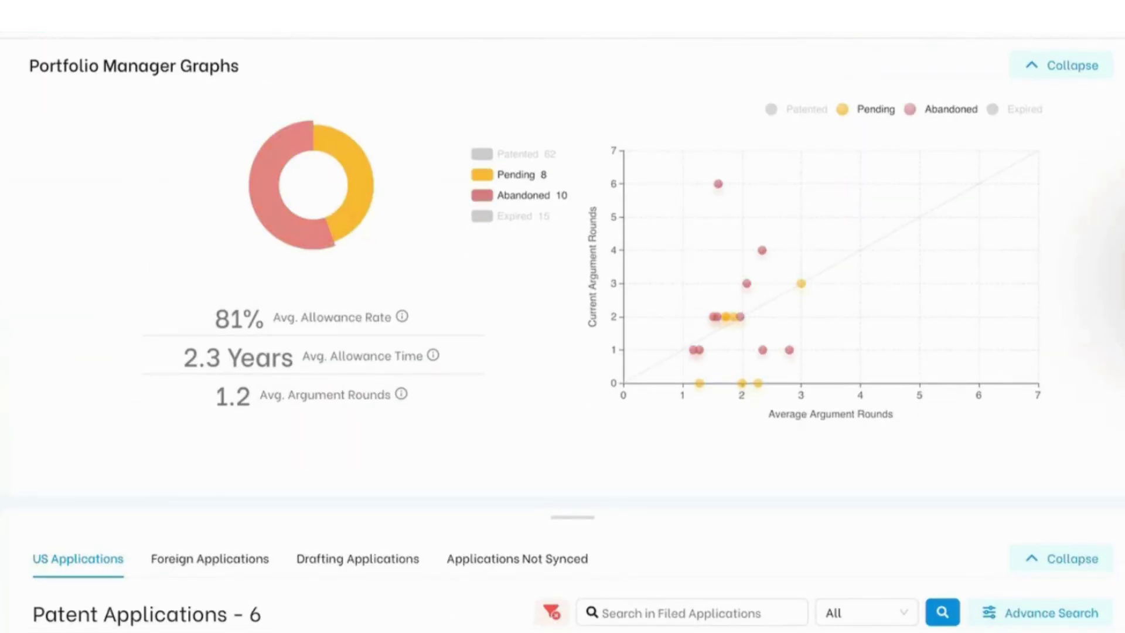
left_click(520, 175)
scroll(562, 317, "down", 2)
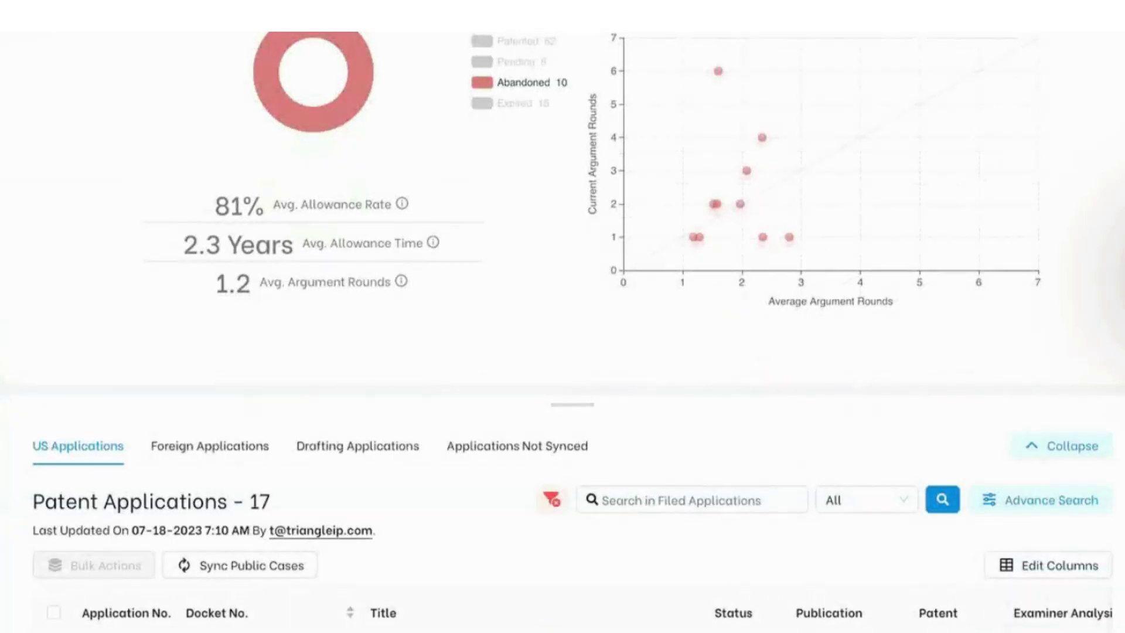
Review the list of abandoned applications and their distribution in the argument rounds scatter plot
scroll(562, 316, "down", 1)
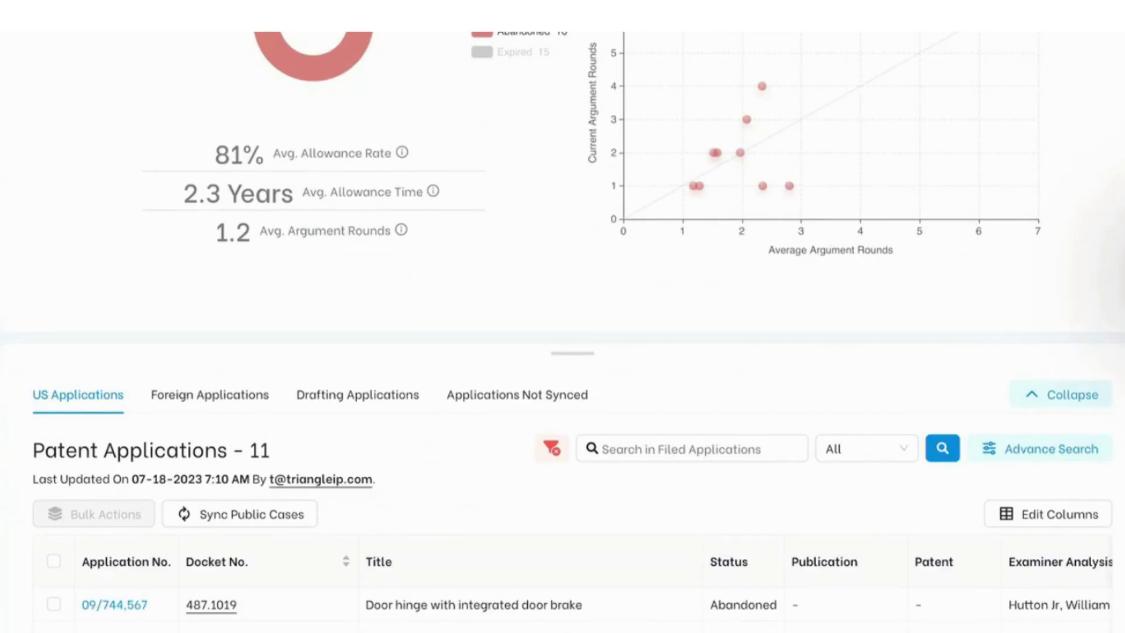
scroll(563, 317, "down", 7)
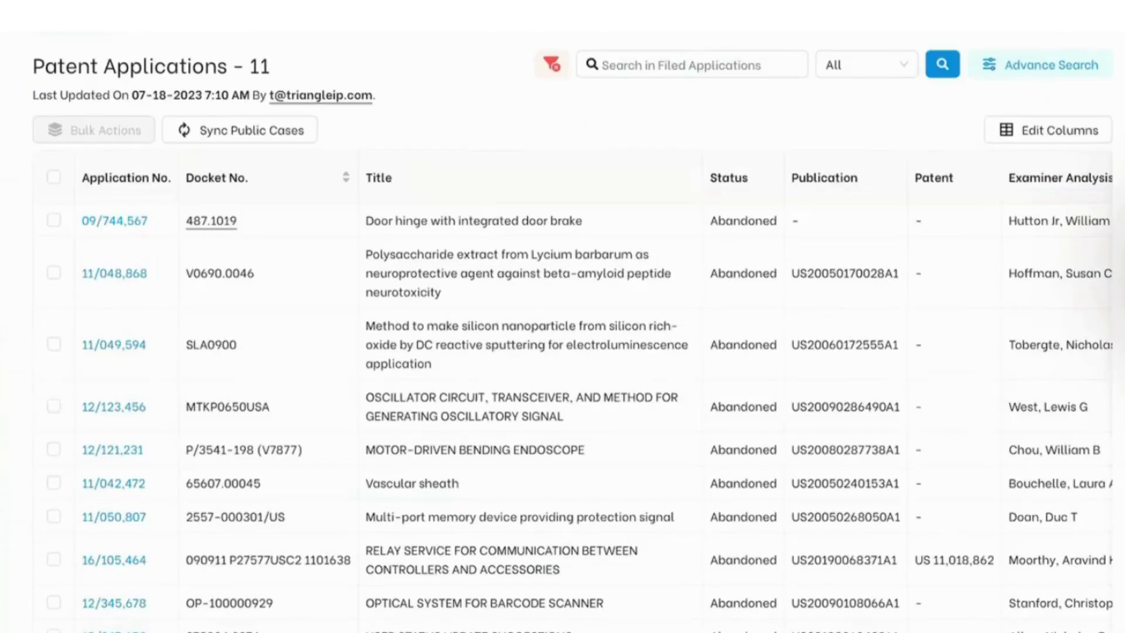
scroll(563, 317, "up", 1)
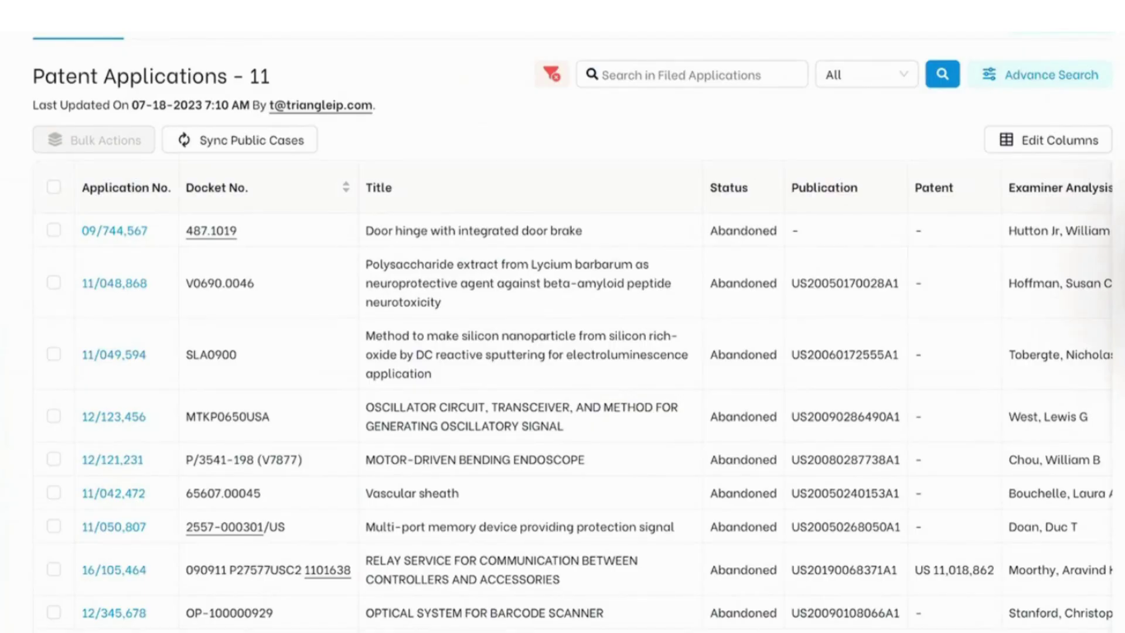
scroll(563, 317, "up", 10)
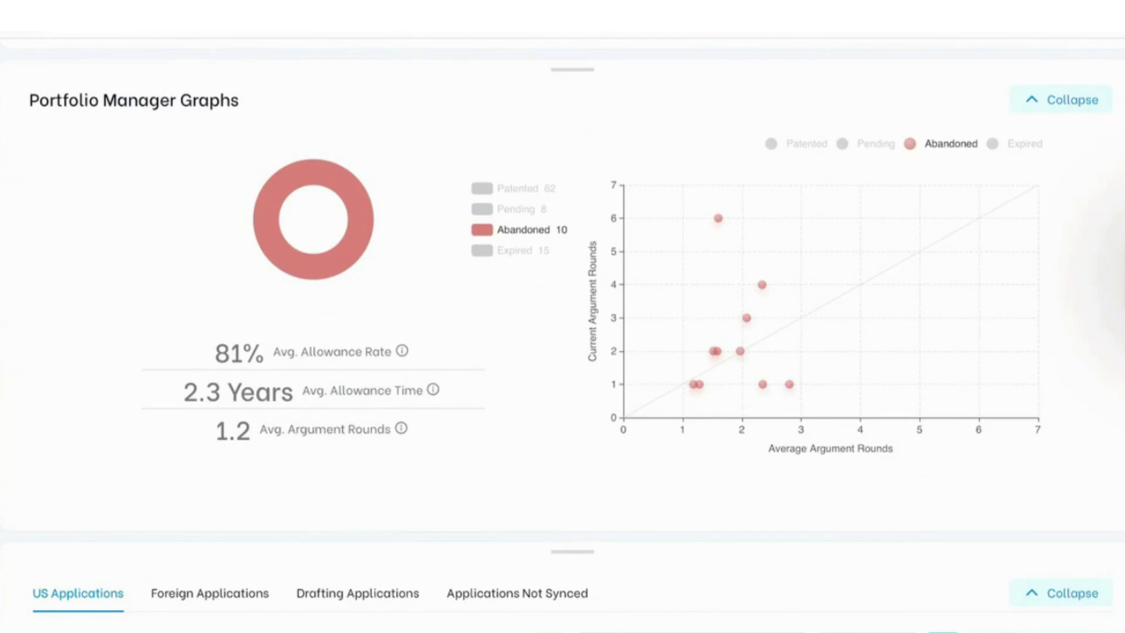
scroll(563, 316, "down", 5)
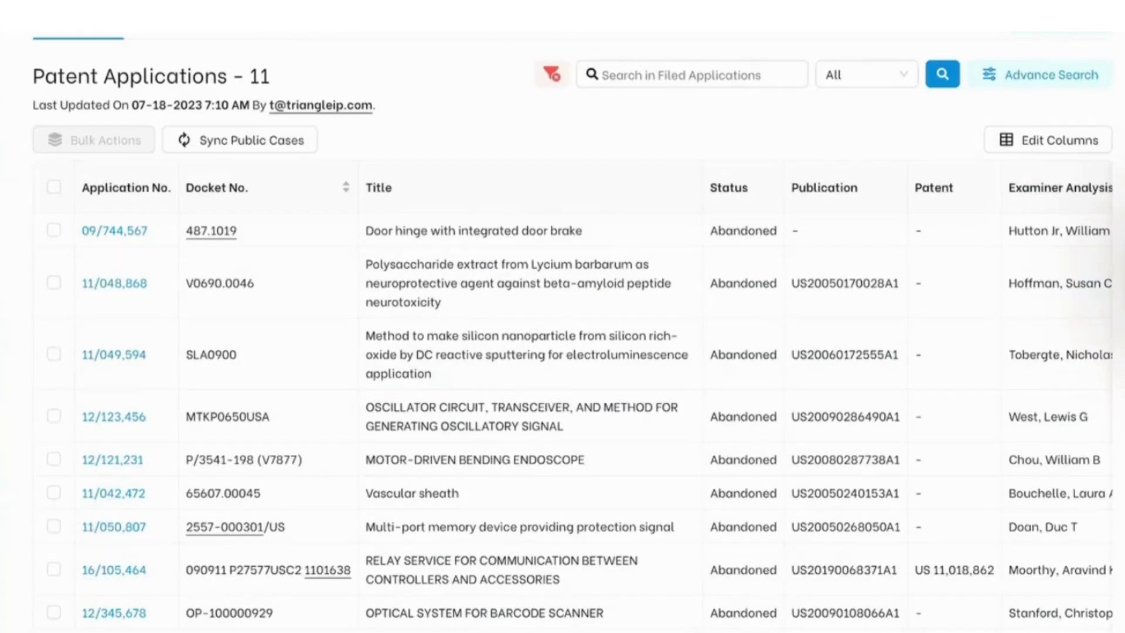
scroll(563, 316, "up", 5)
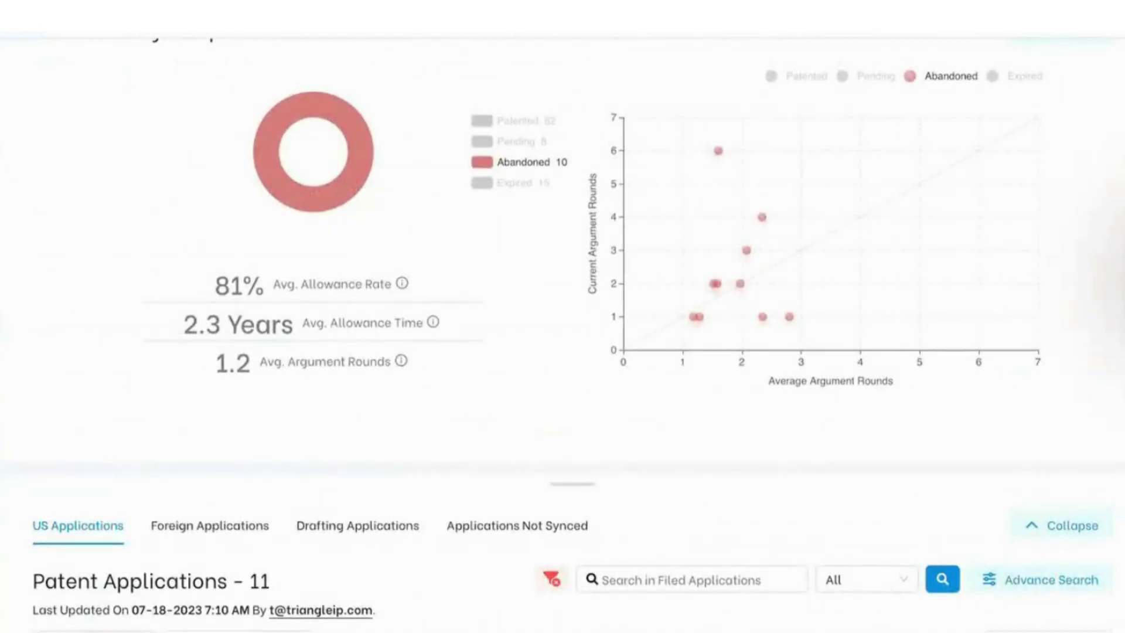
Filter the list to the abandoned application at 6 current argument rounds and open its details
left_click(720, 151)
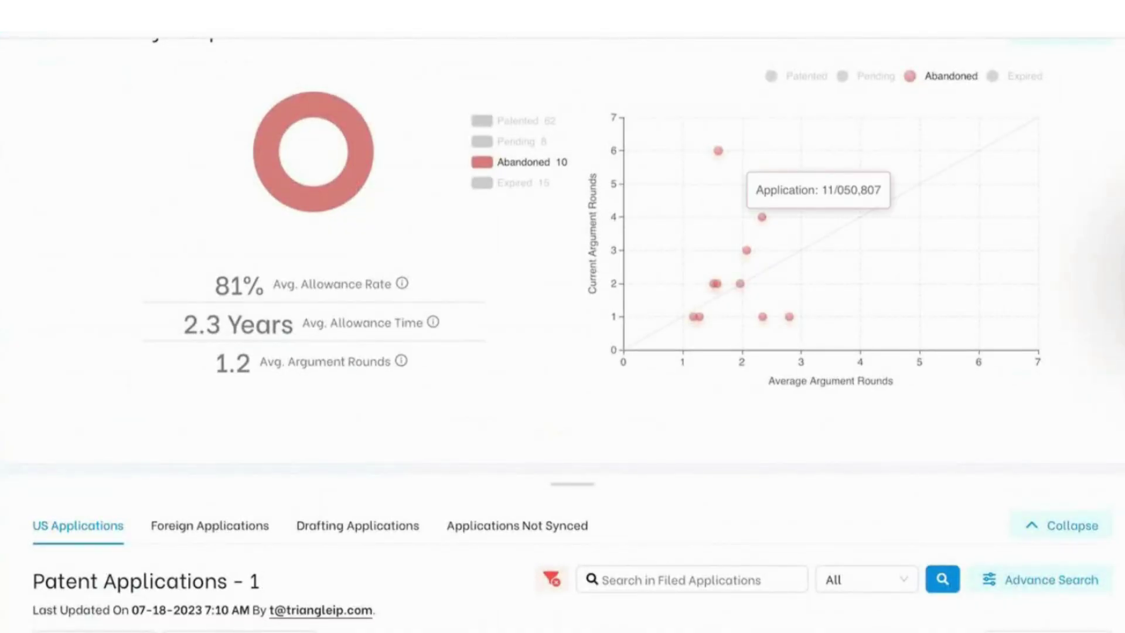
scroll(562, 316, "down", 3)
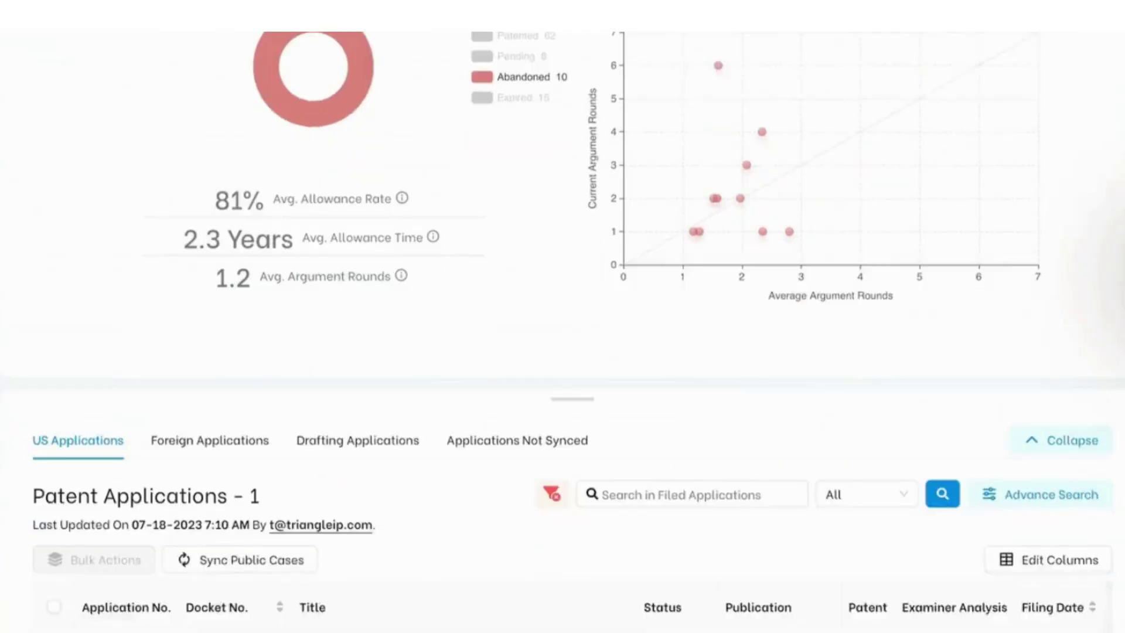
scroll(562, 317, "up", 4)
scroll(562, 316, "down", 1)
scroll(563, 317, "down", 2)
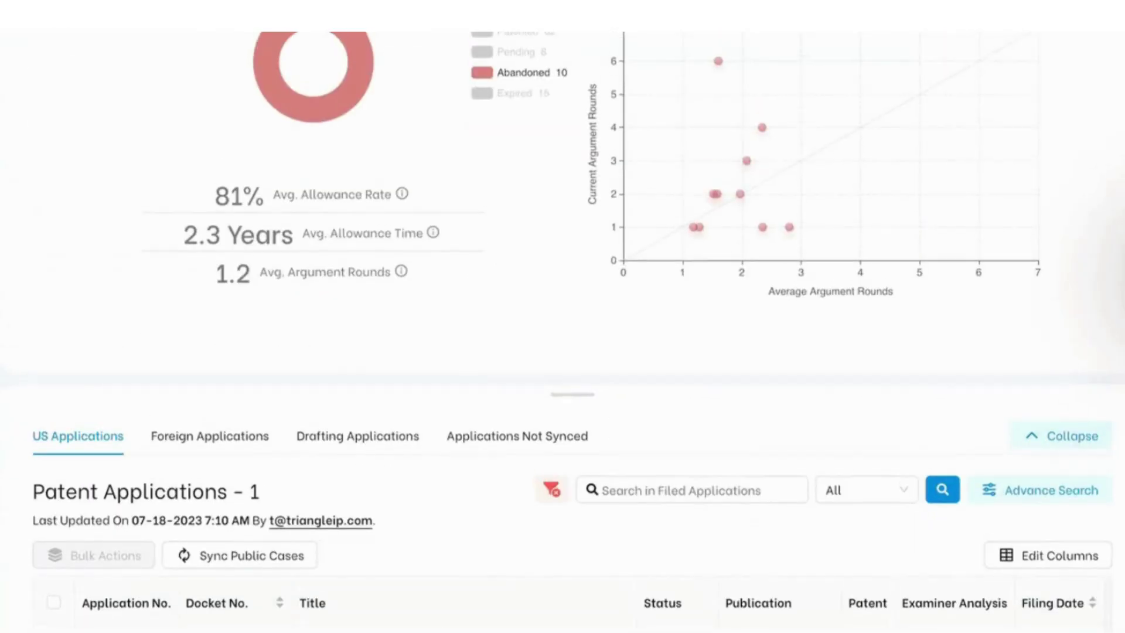
left_click(124, 630)
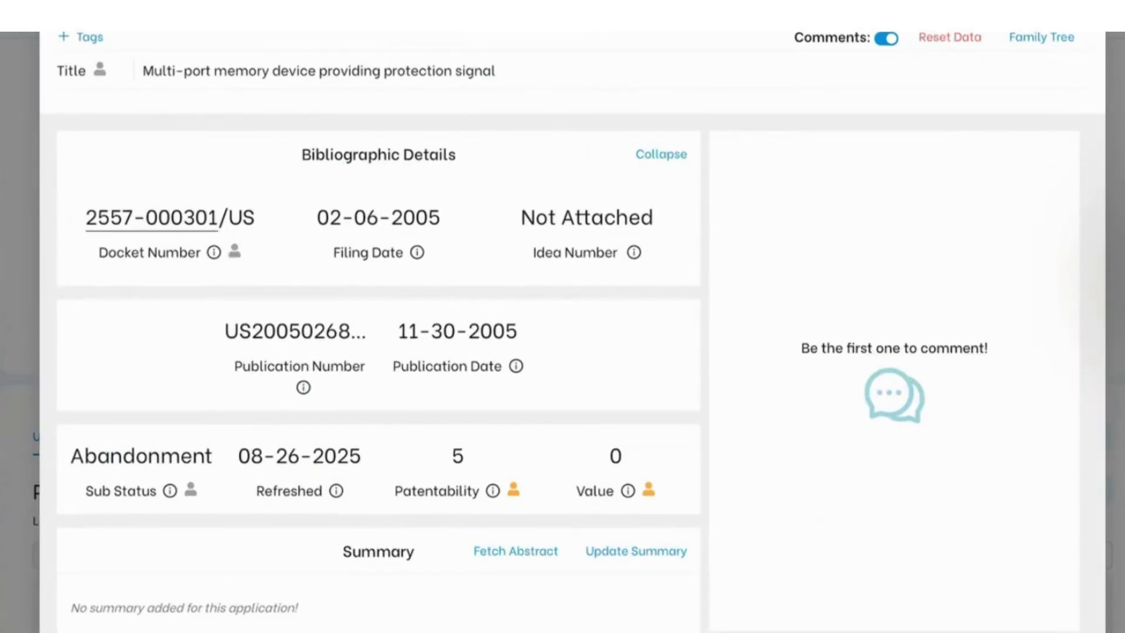
Examine the multi-port memory device application's cost details and its patent counsel, examiner and art unit statistics, then close its details
scroll(379, 380, "down", 15)
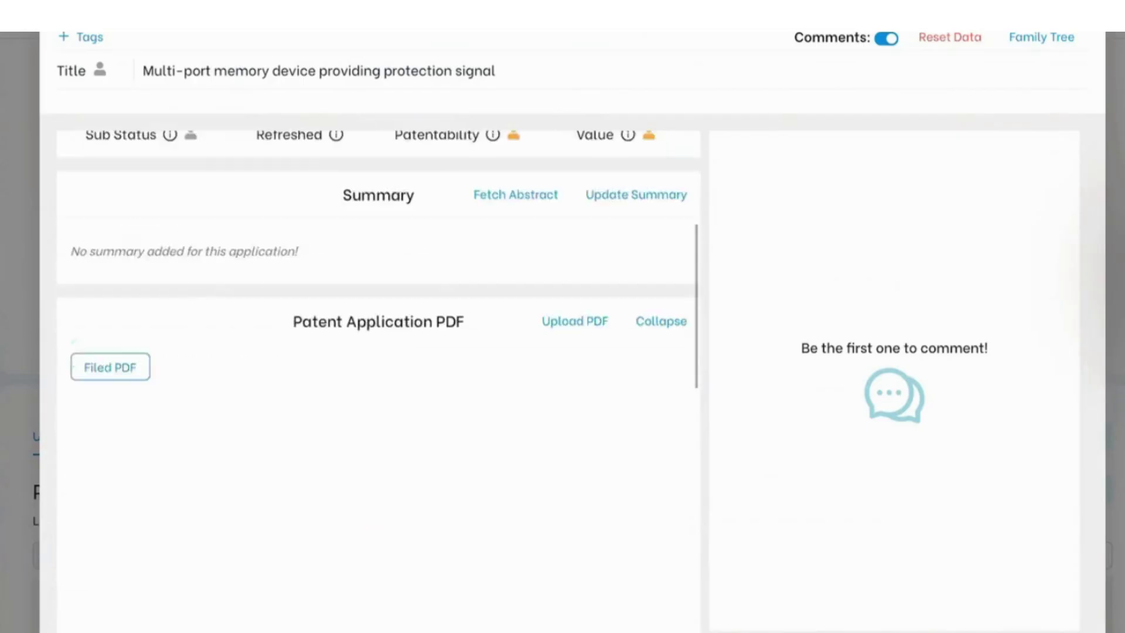
scroll(379, 381, "down", 4)
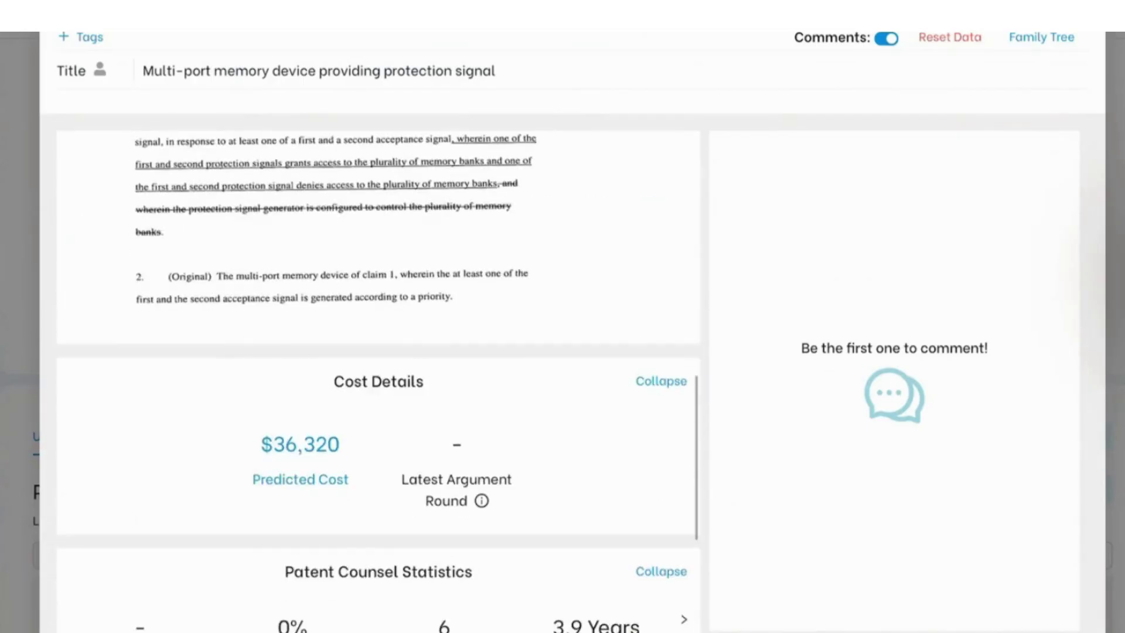
scroll(377, 380, "down", 3)
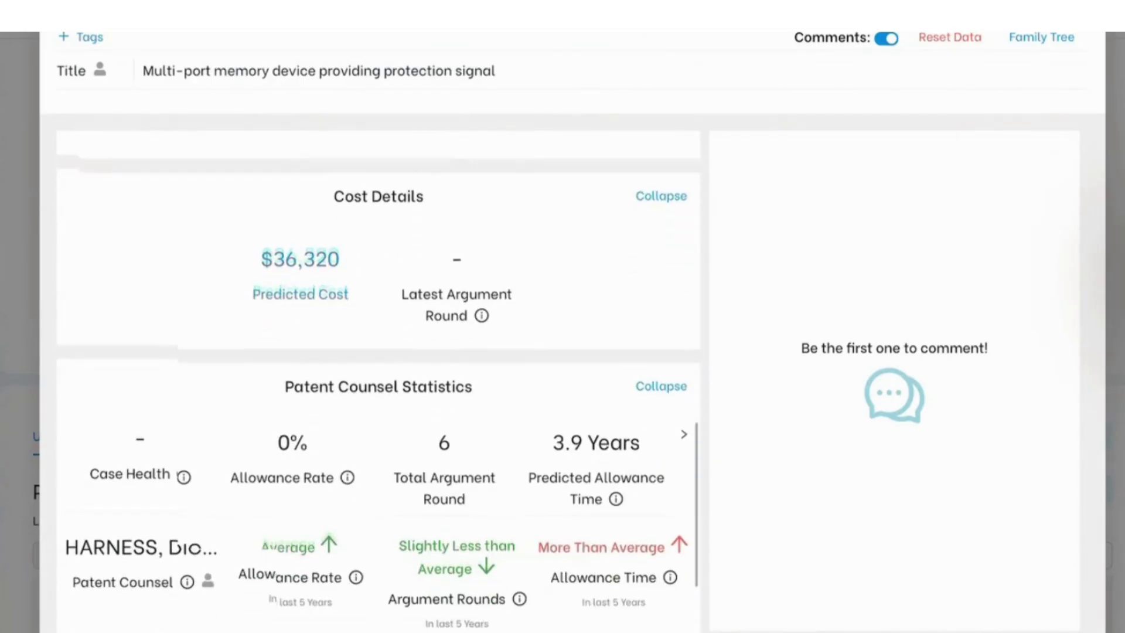
scroll(378, 380, "down", 1)
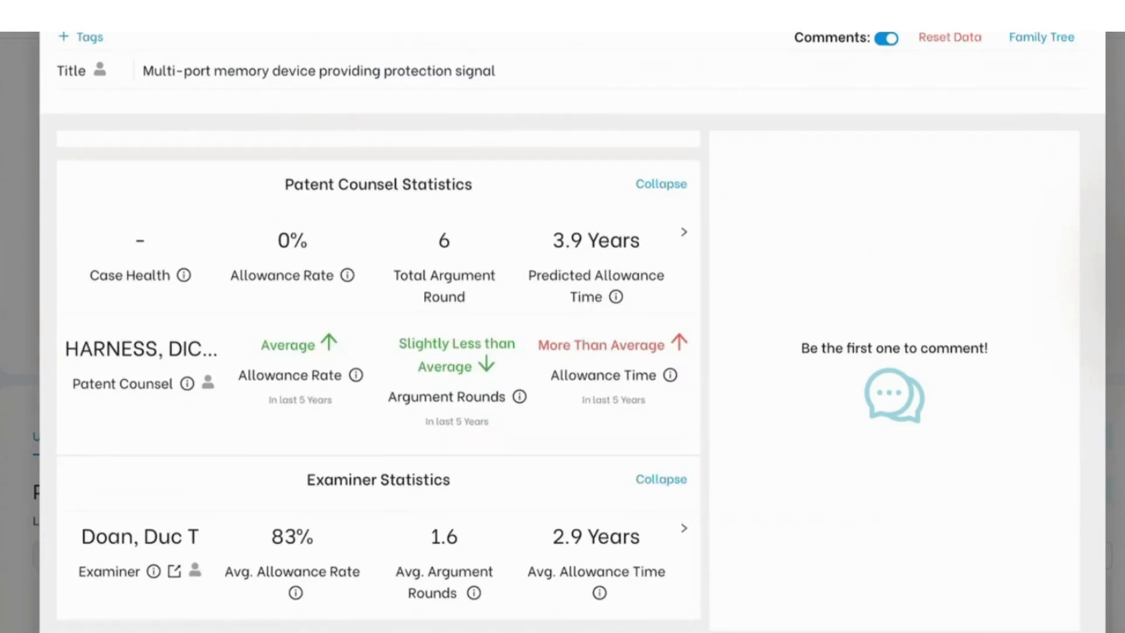
scroll(378, 380, "down", 3)
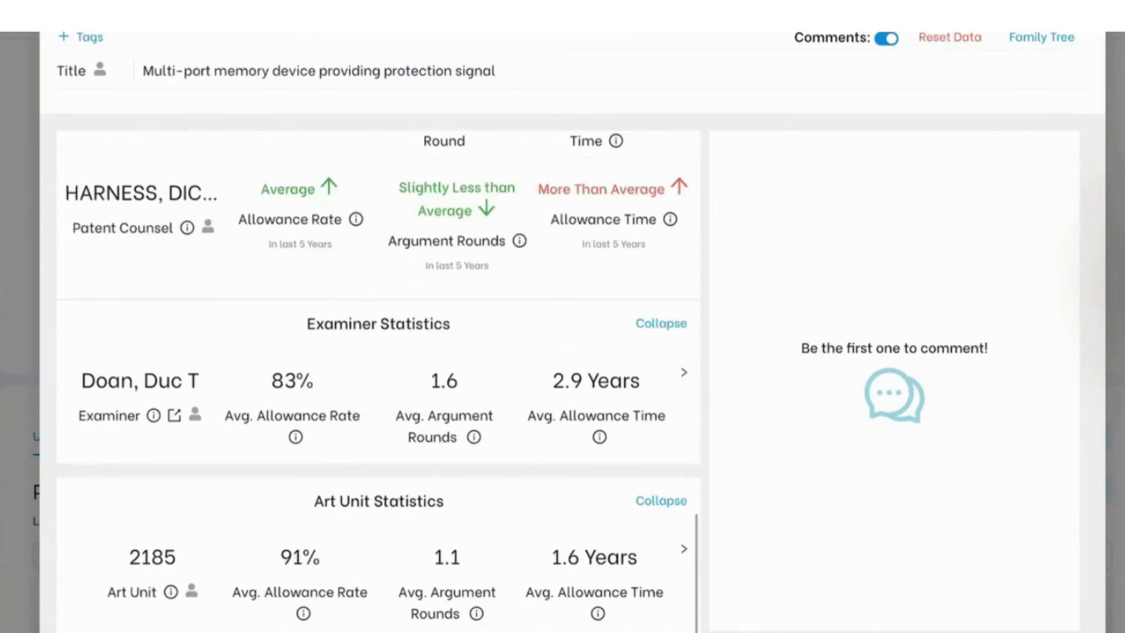
scroll(378, 381, "down", 6)
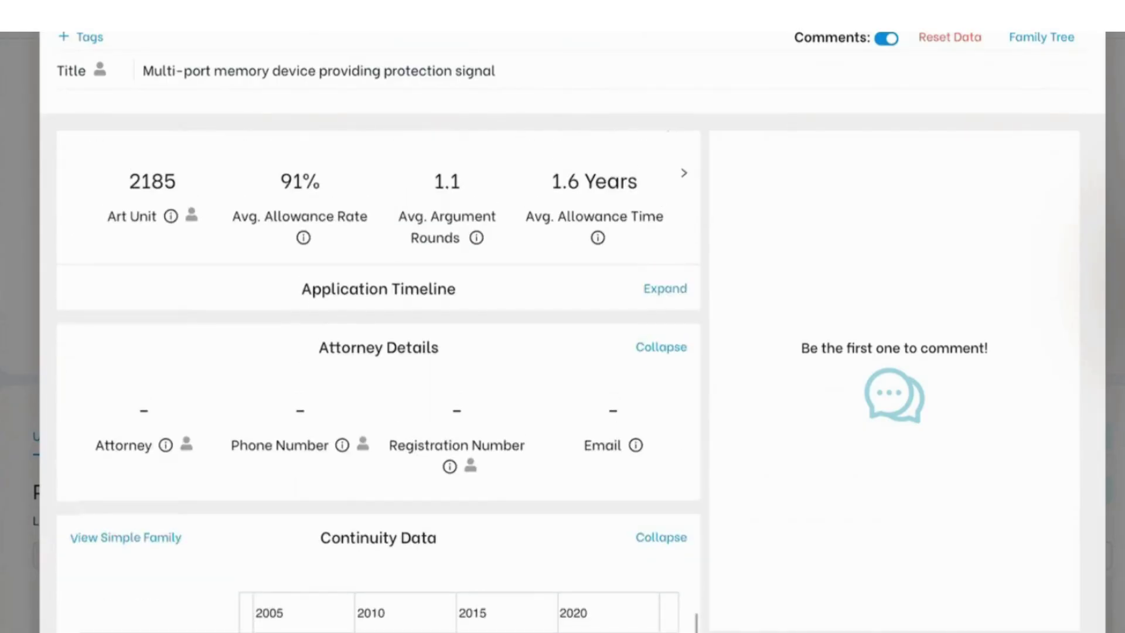
scroll(379, 381, "up", 5)
scroll(378, 381, "up", 4)
scroll(378, 380, "down", 9)
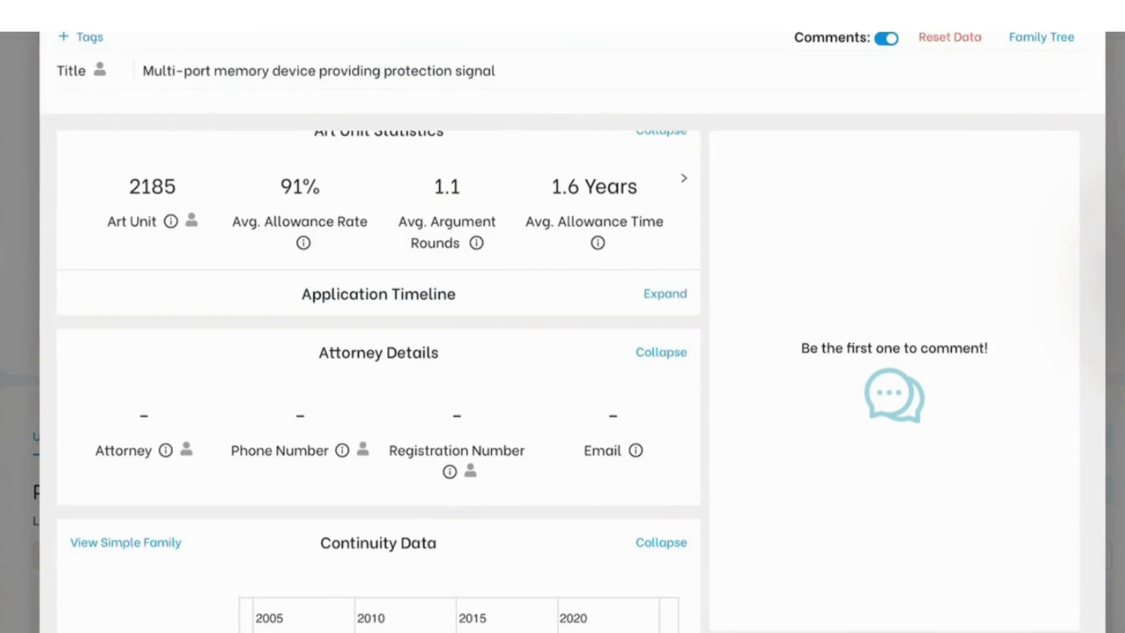
scroll(378, 380, "up", 8)
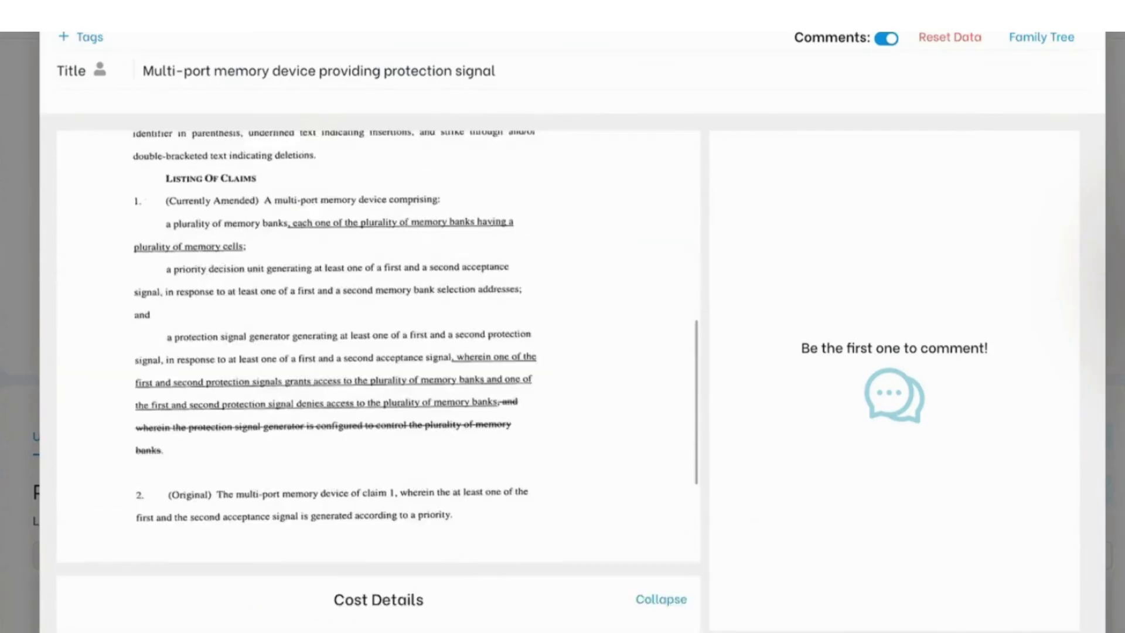
scroll(378, 380, "up", 8)
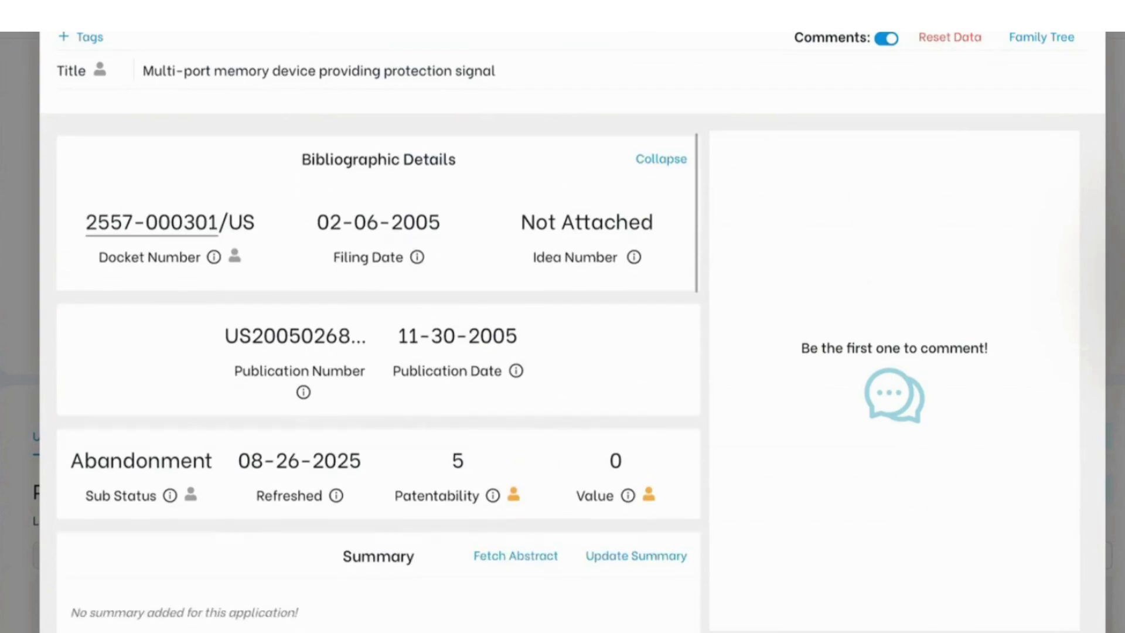
key("Escape")
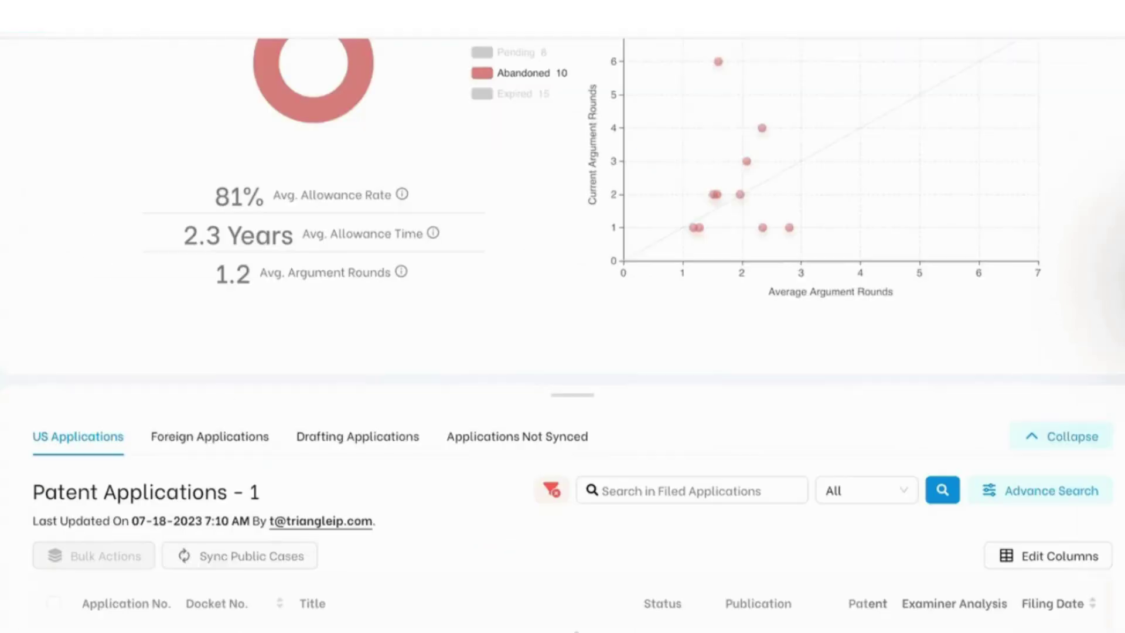
Filter the list to an abandoned application at 1 current argument round and open its details
scroll(563, 316, "up", 3)
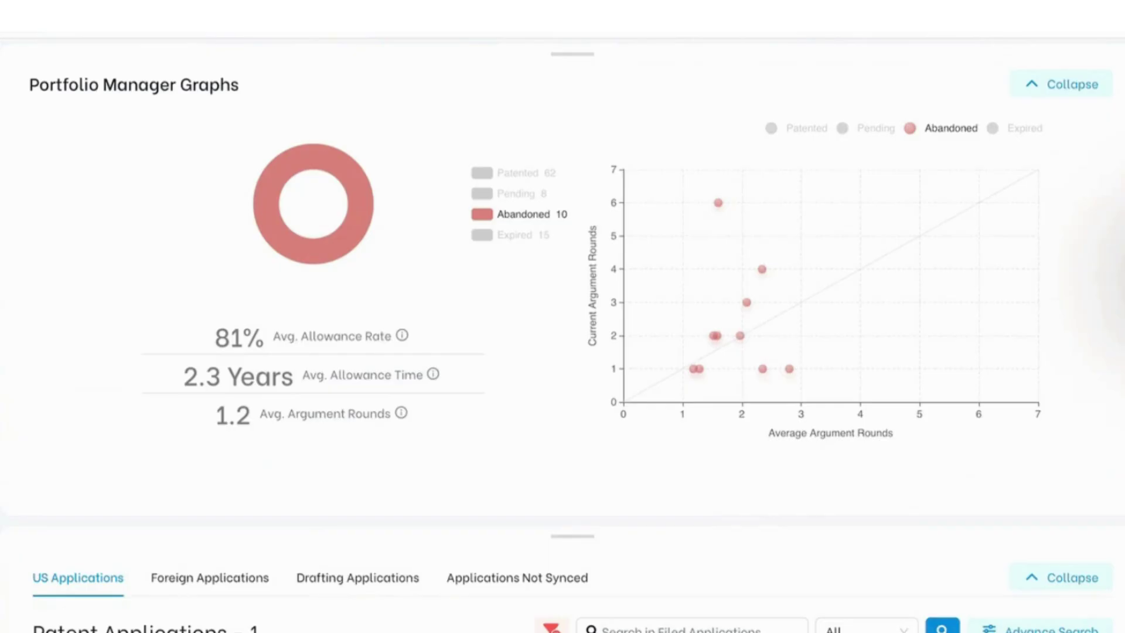
scroll(562, 317, "down", 3)
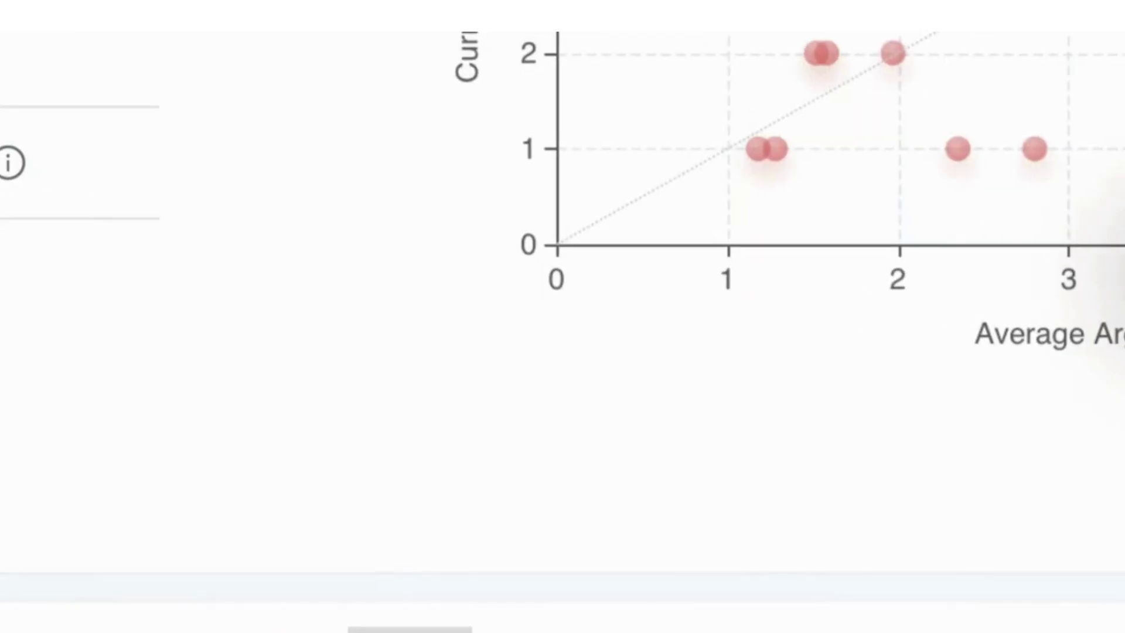
mouse_move(694, 228)
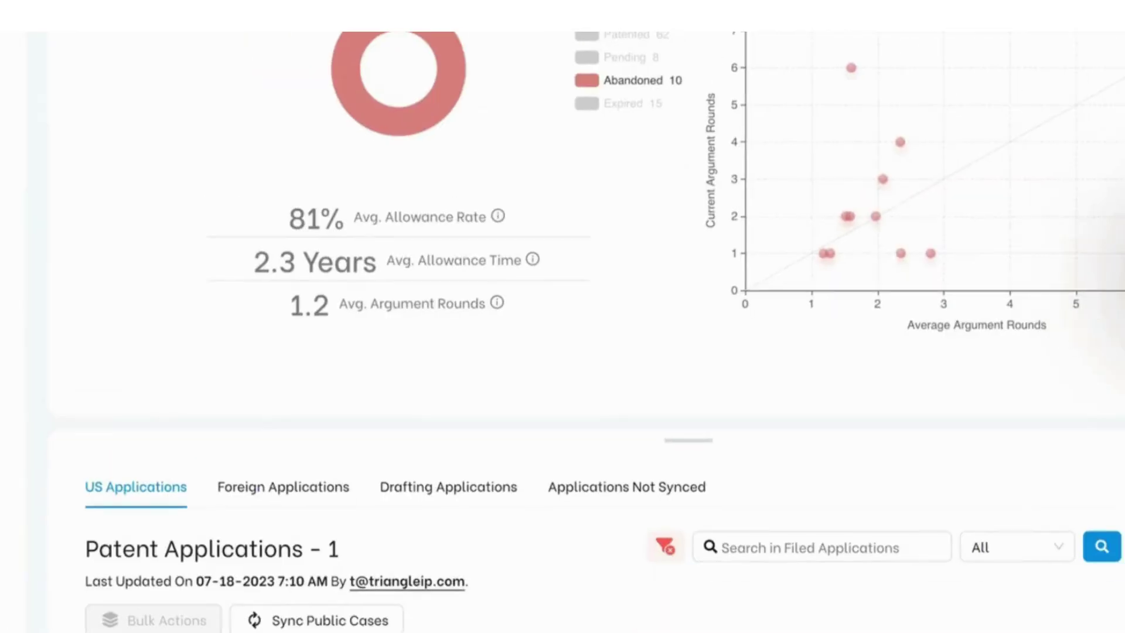
scroll(562, 328, "down", 2)
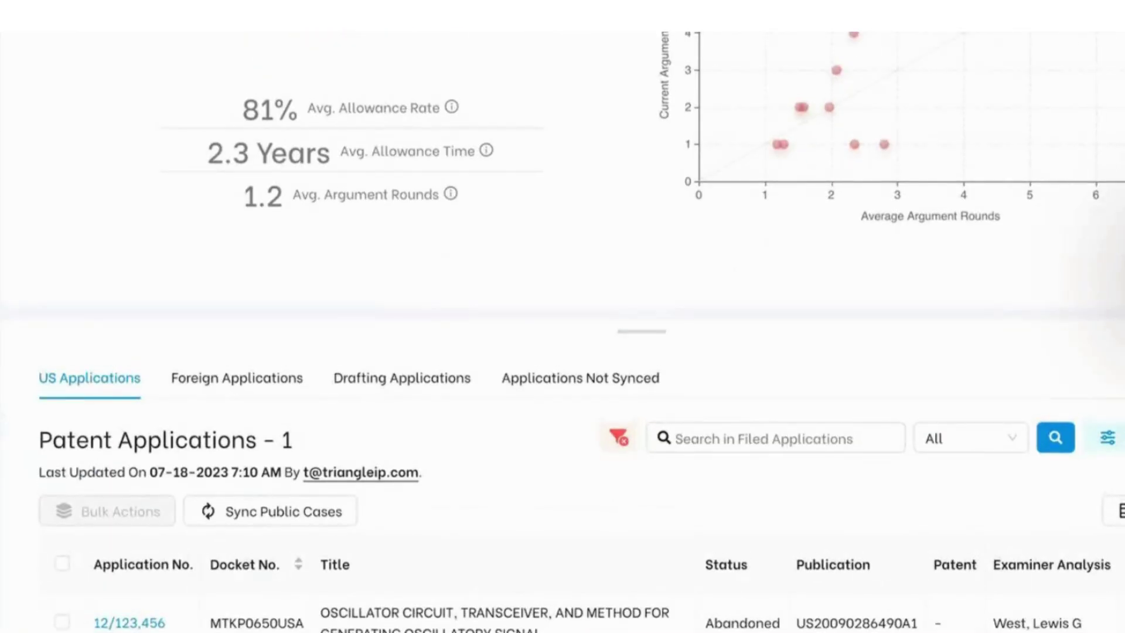
left_click(129, 623)
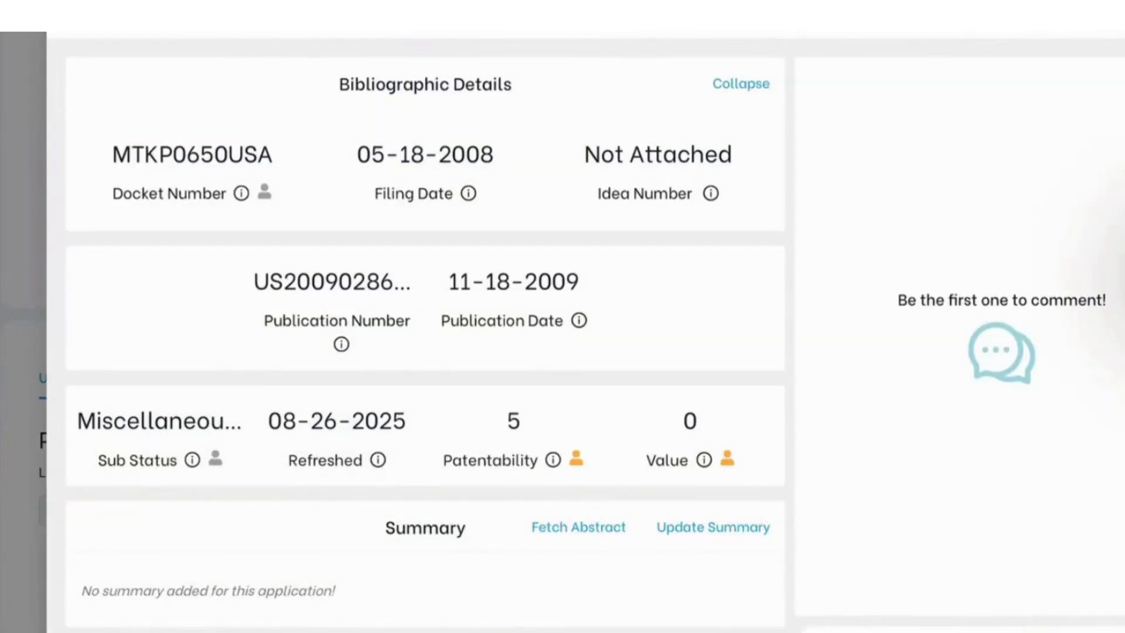
Examine the oscillator circuit application's counsel, examiner and art unit statistics, argument rounds and predicted cost, then close its details
scroll(425, 345, "down", 15)
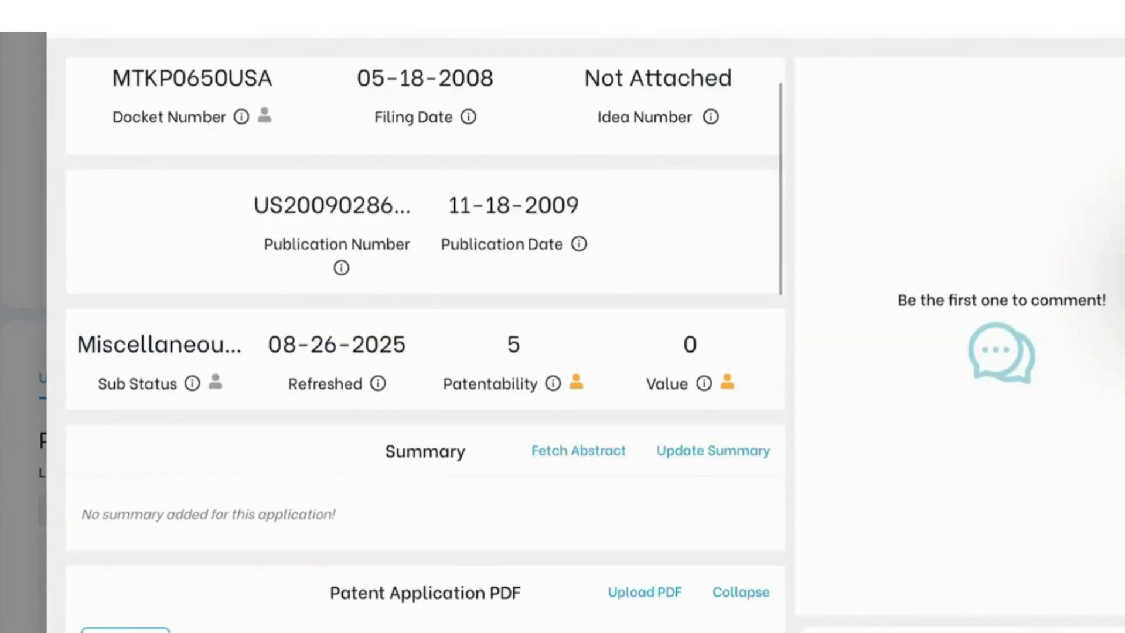
scroll(77, 430, "down", 5)
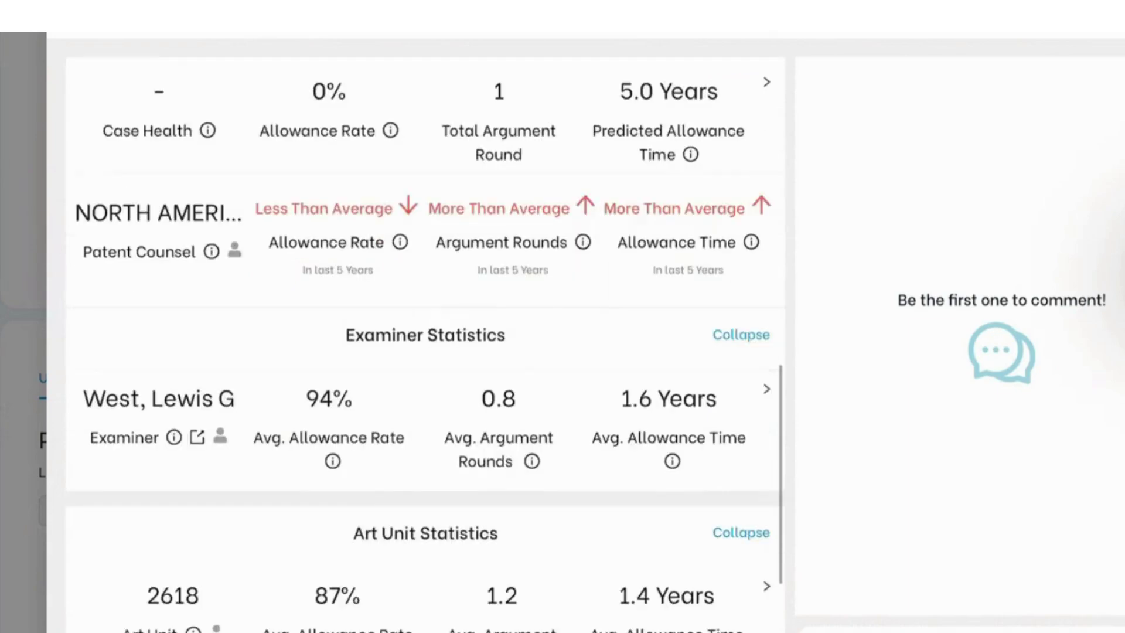
scroll(177, 591, "up", 1)
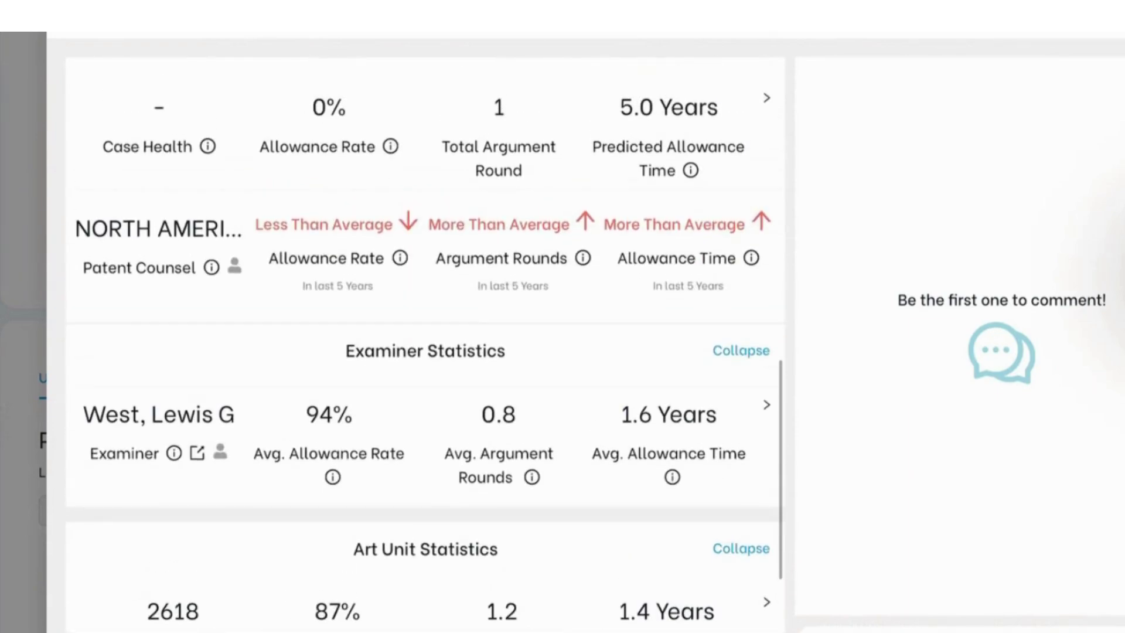
scroll(425, 346, "up", 1)
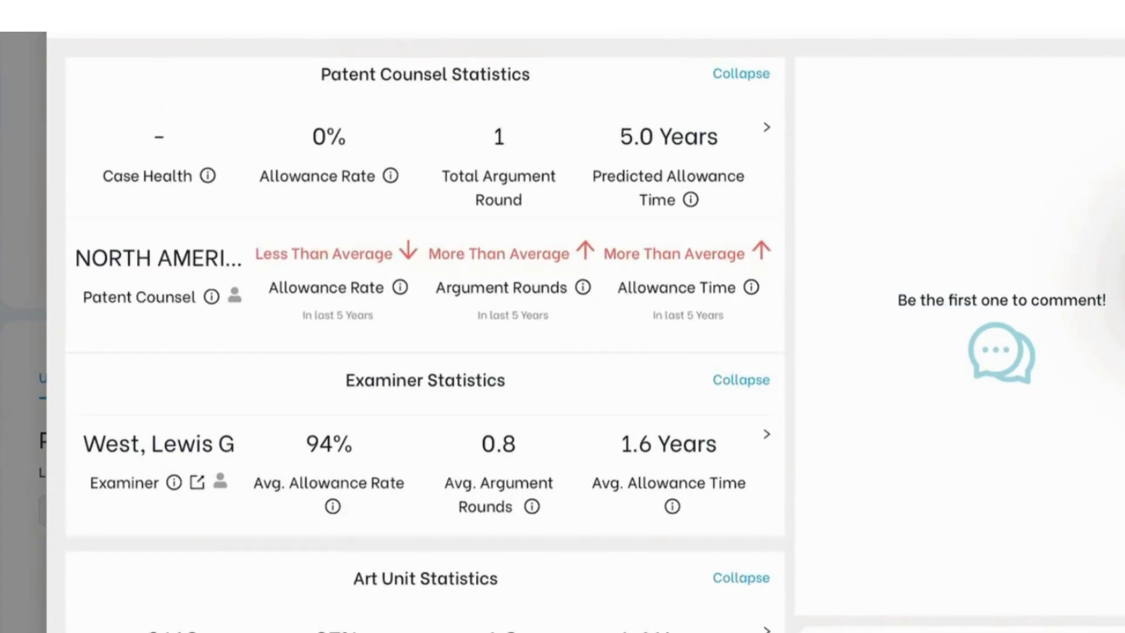
scroll(425, 345, "down", 10)
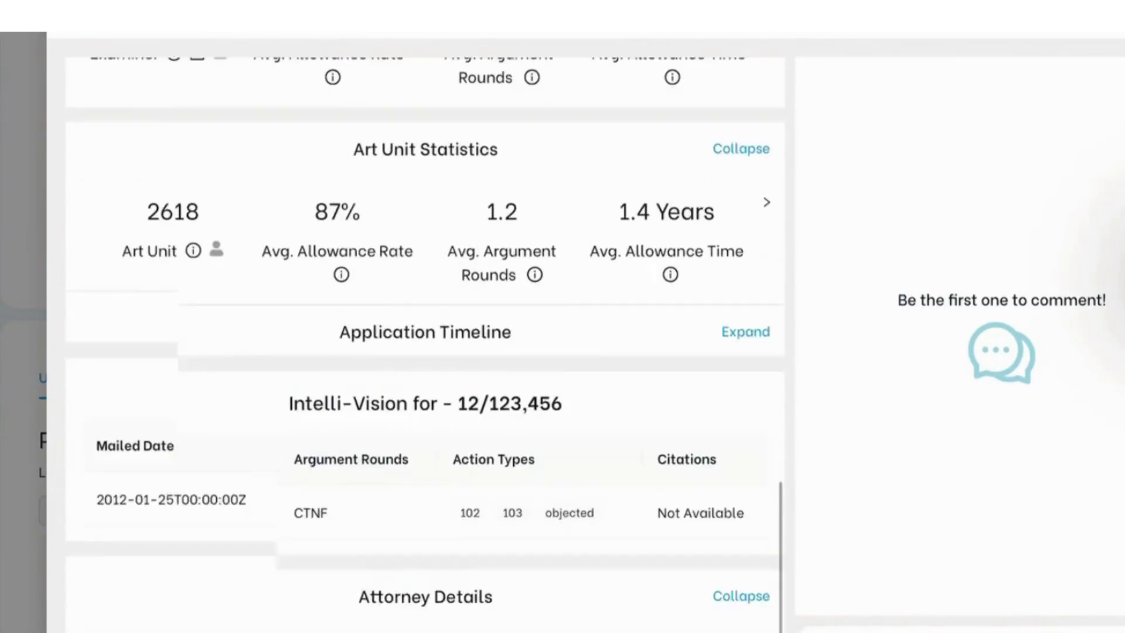
scroll(425, 345, "down", 2)
scroll(425, 346, "up", 15)
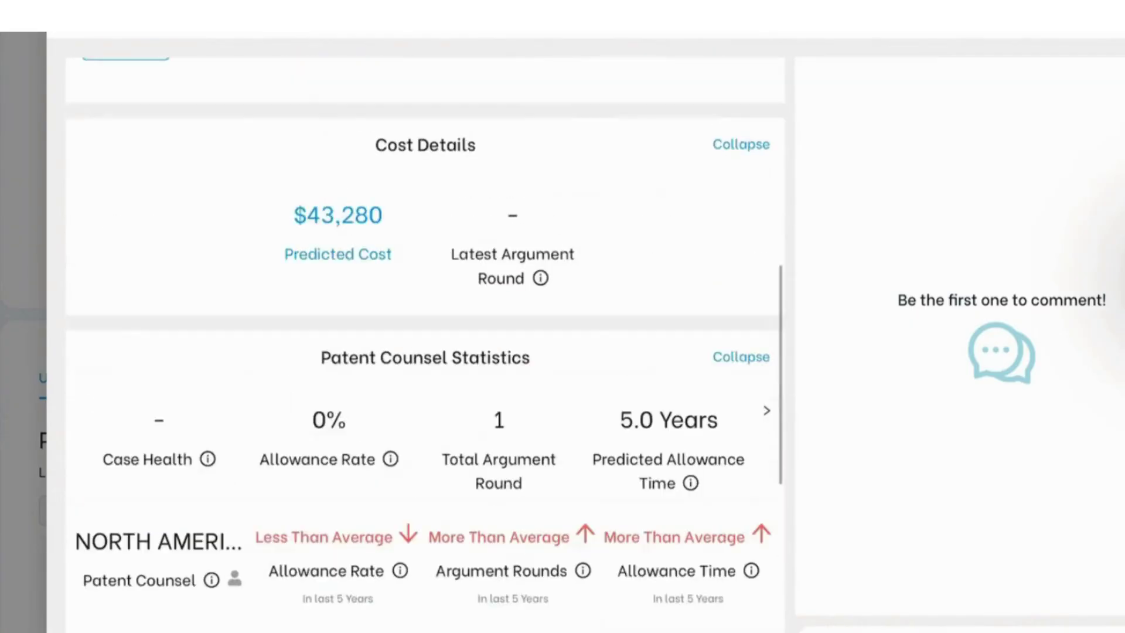
scroll(424, 345, "up", 9)
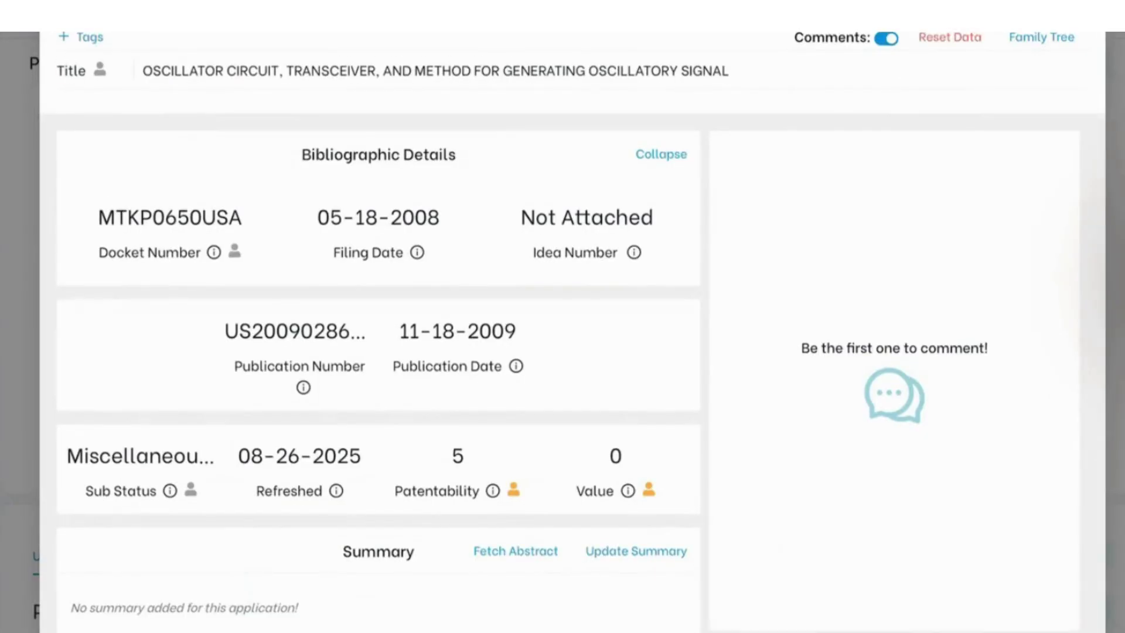
key("Escape")
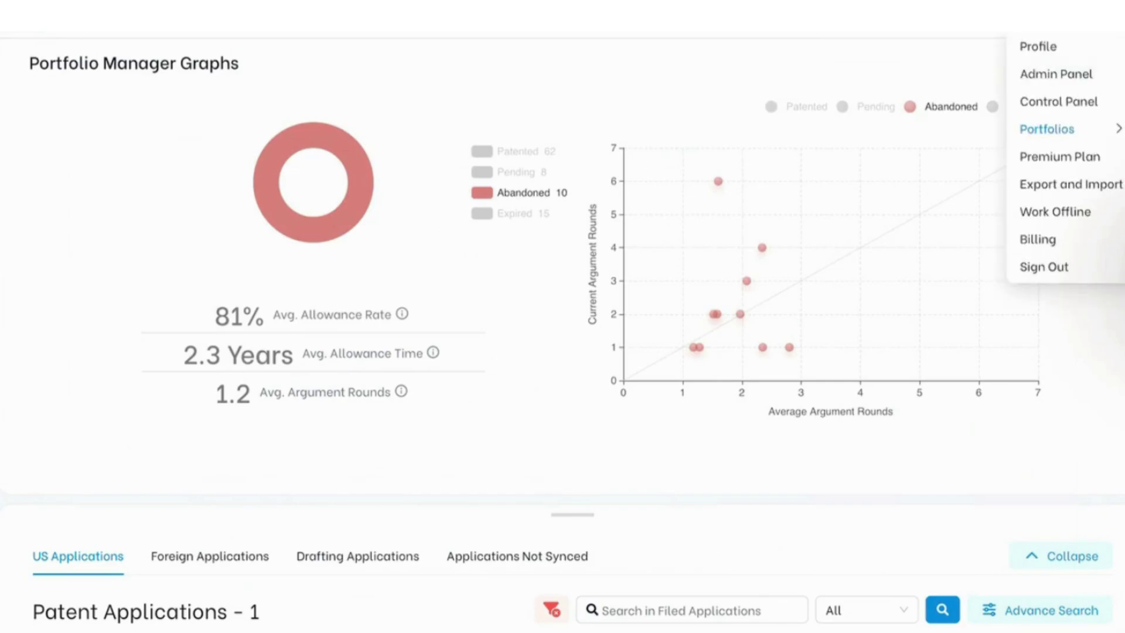
Switch to the Playground portfolio and bring up its portfolio graphs and application list
mouse_move(1047, 130)
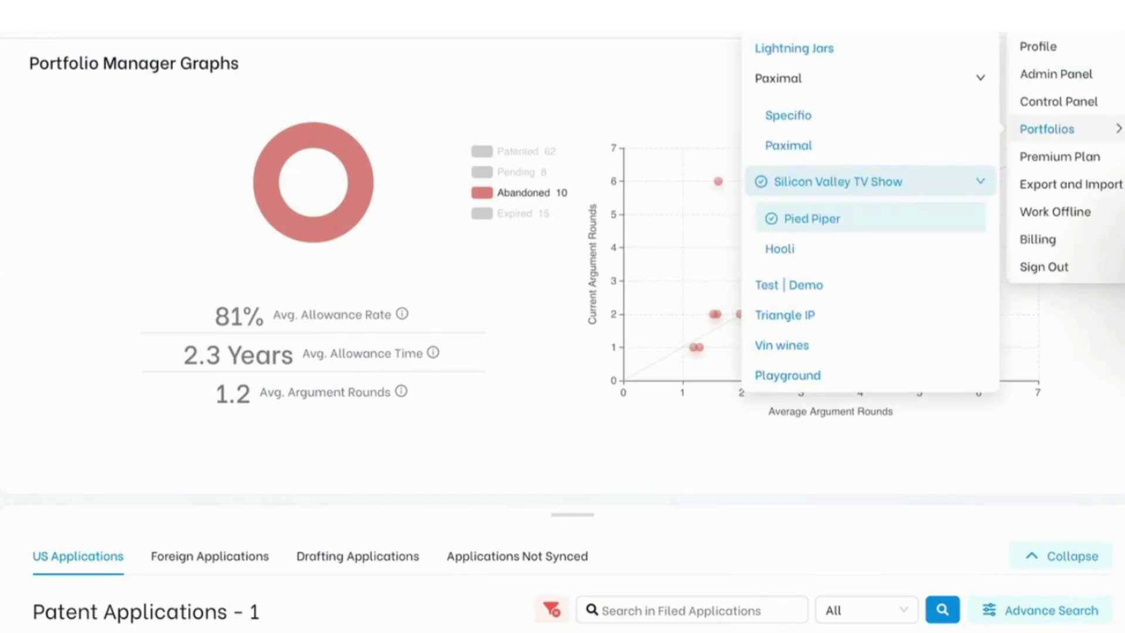
left_click(787, 374)
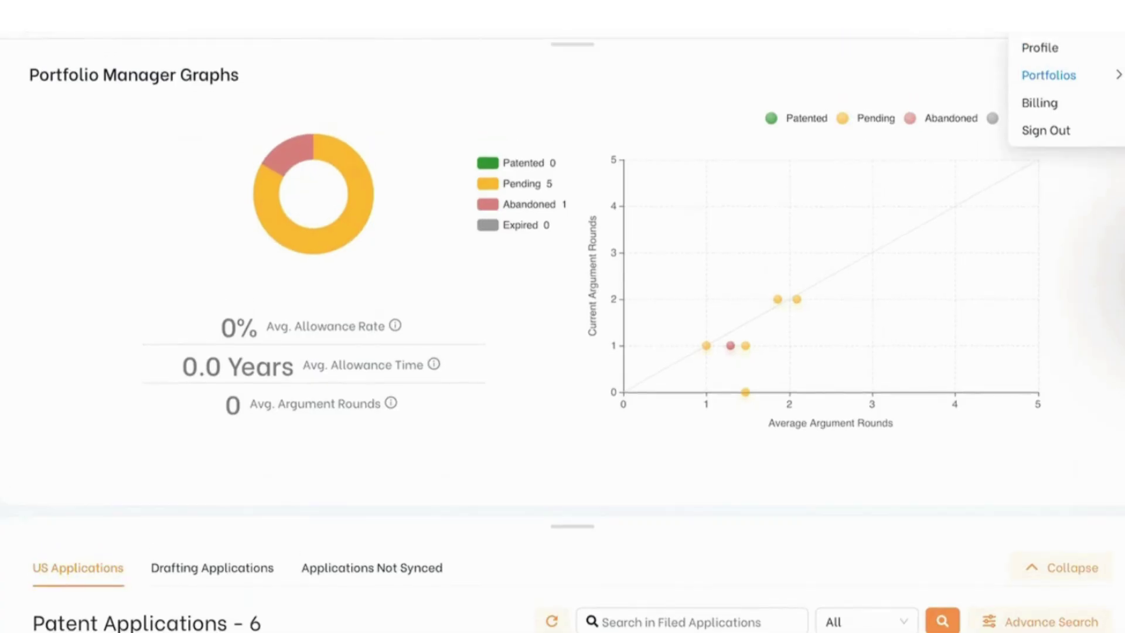
scroll(563, 328, "down", 3)
scroll(562, 328, "up", 2)
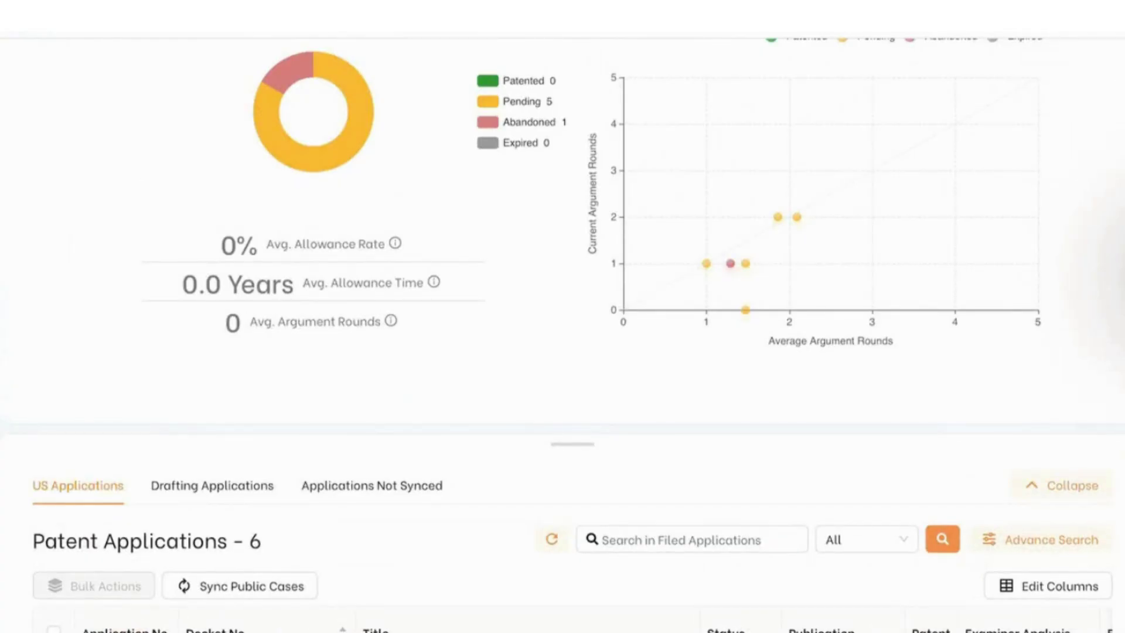
Filter the list to the pending application at 2 current and about 1.9 average argument rounds and open its details
left_click(778, 216)
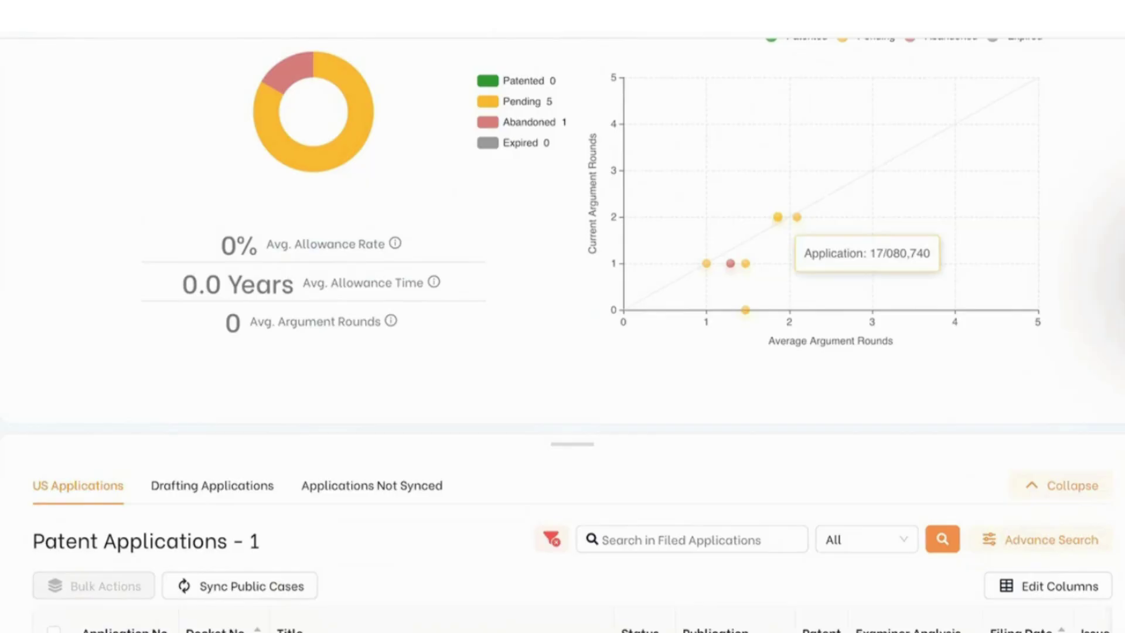
scroll(562, 328, "down", 1)
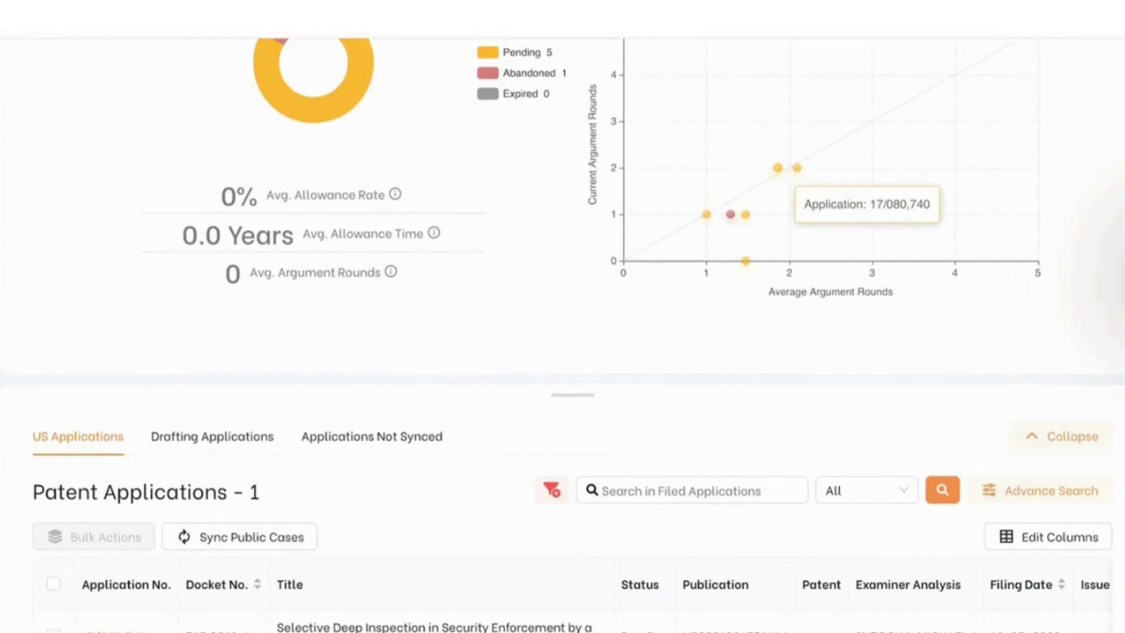
left_click(778, 169)
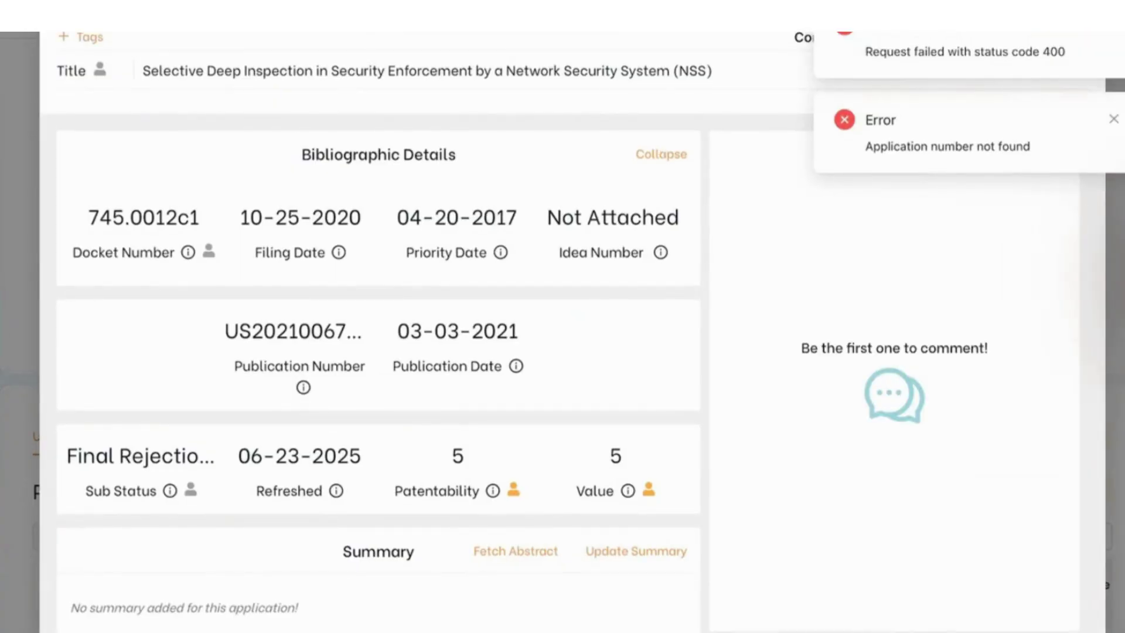
Examine the Selective Deep Inspection application's filed PDF, case health, and patent counsel and examiner statistics
scroll(378, 375, "down", 10)
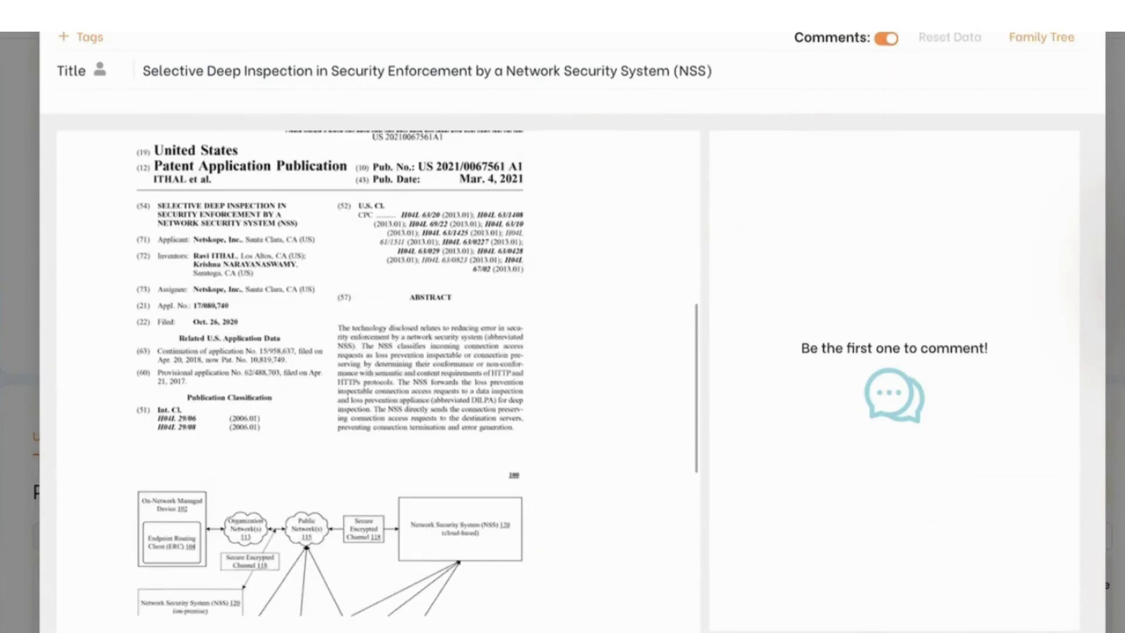
scroll(378, 375, "down", 2)
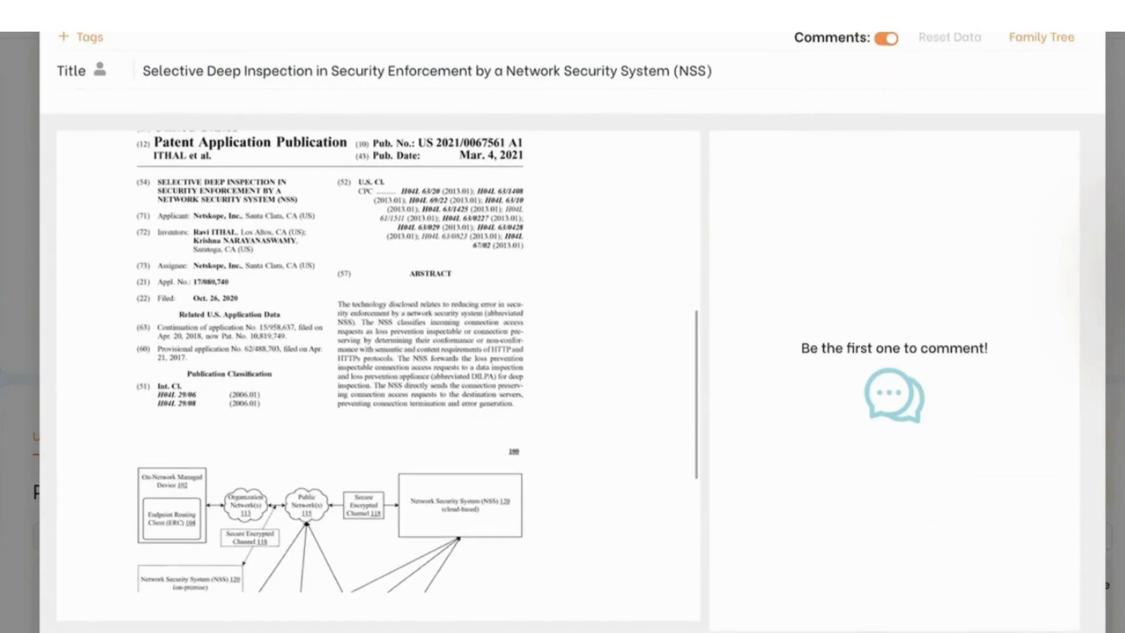
scroll(378, 376, "down", 7)
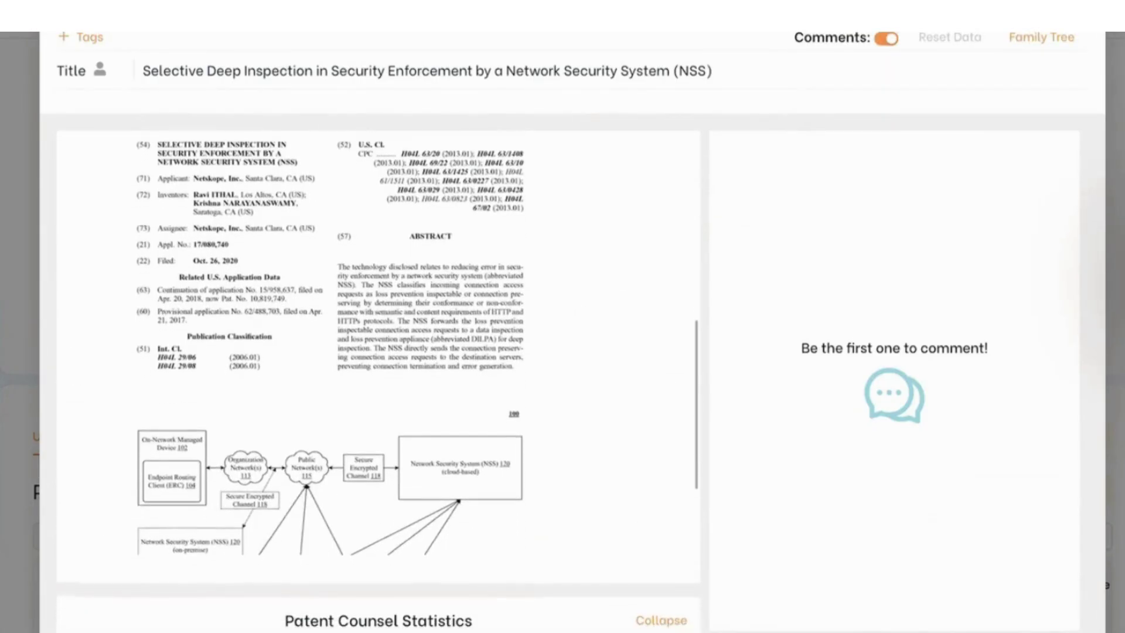
scroll(378, 375, "down", 3)
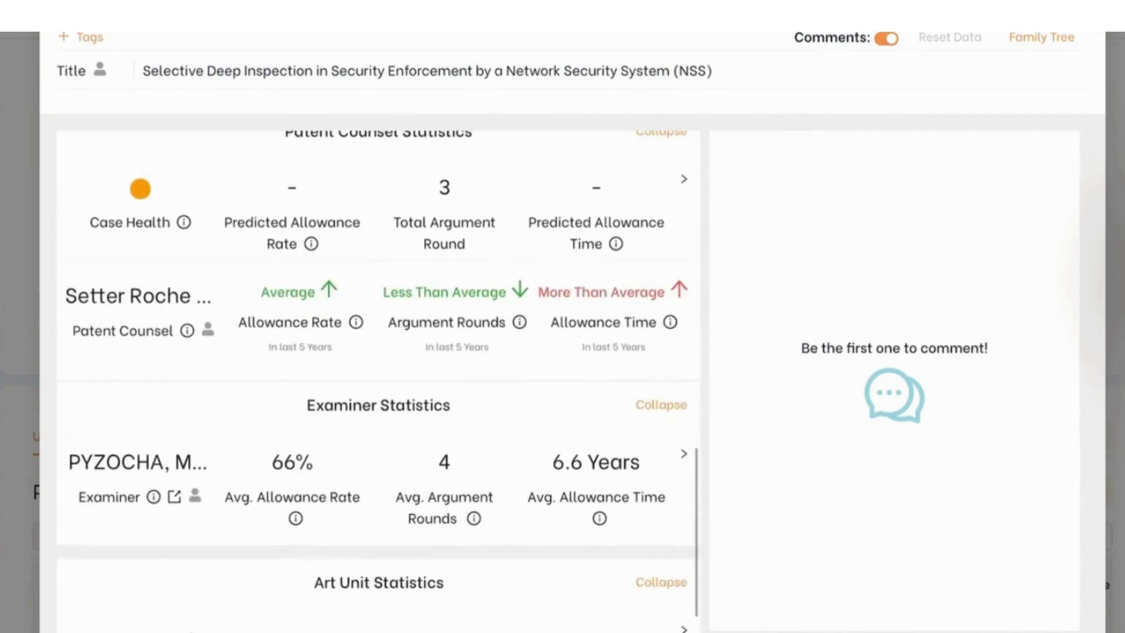
scroll(378, 375, "up", 1)
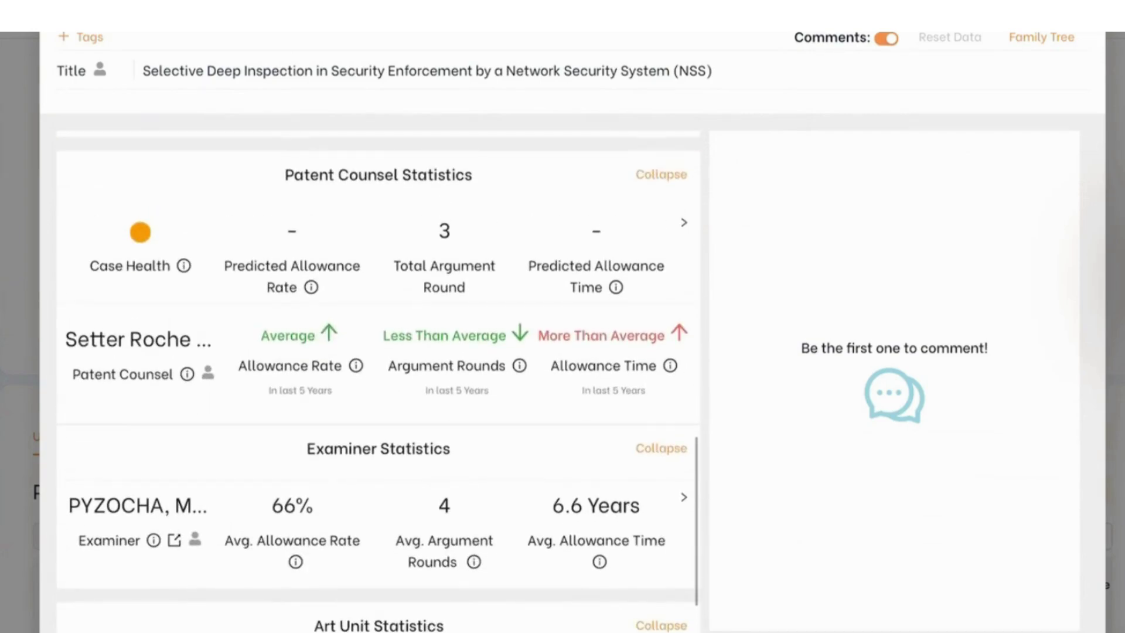
scroll(378, 376, "down", 1)
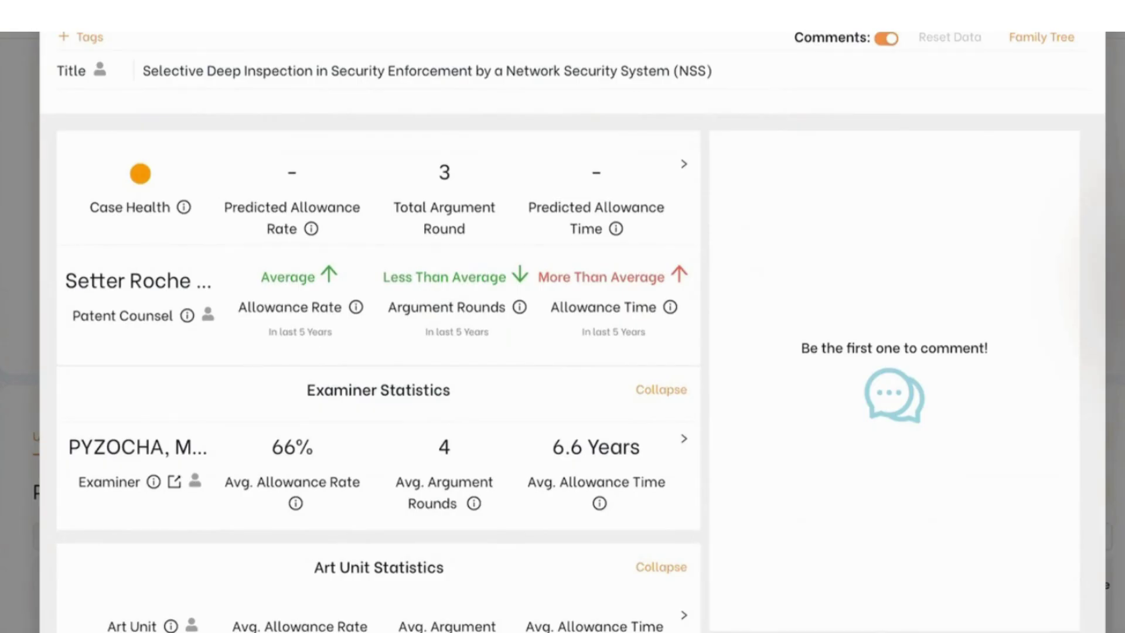
Review the application's counsel, examiner and art unit statistics, attorney details, filed PDF and bibliographic details, including its sub status
scroll(378, 381, "down", 2)
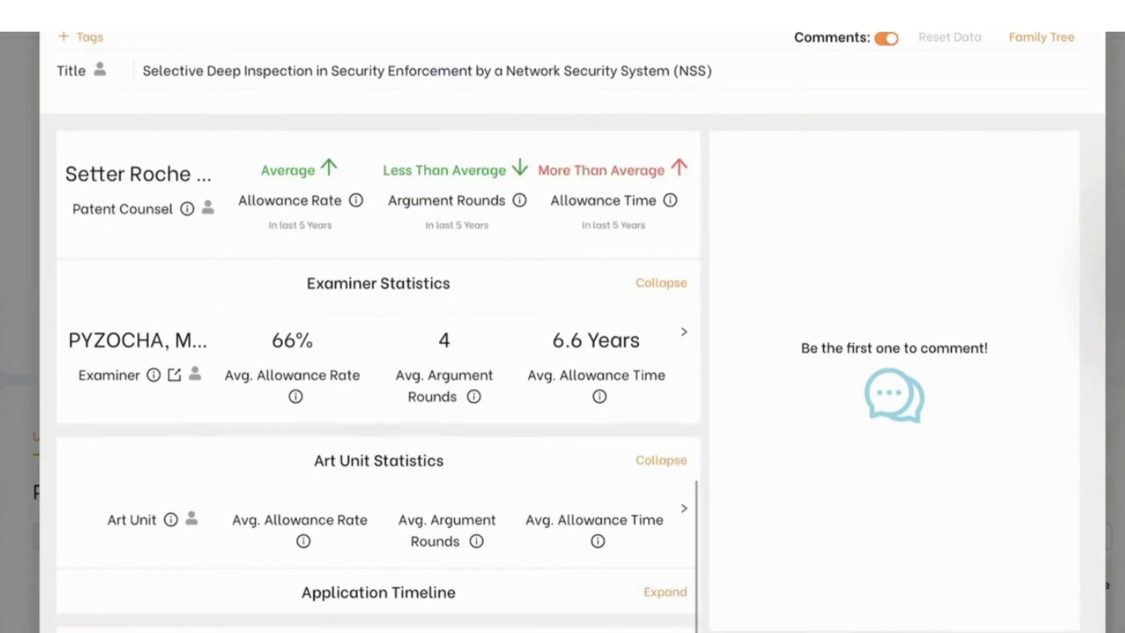
scroll(377, 380, "up", 1)
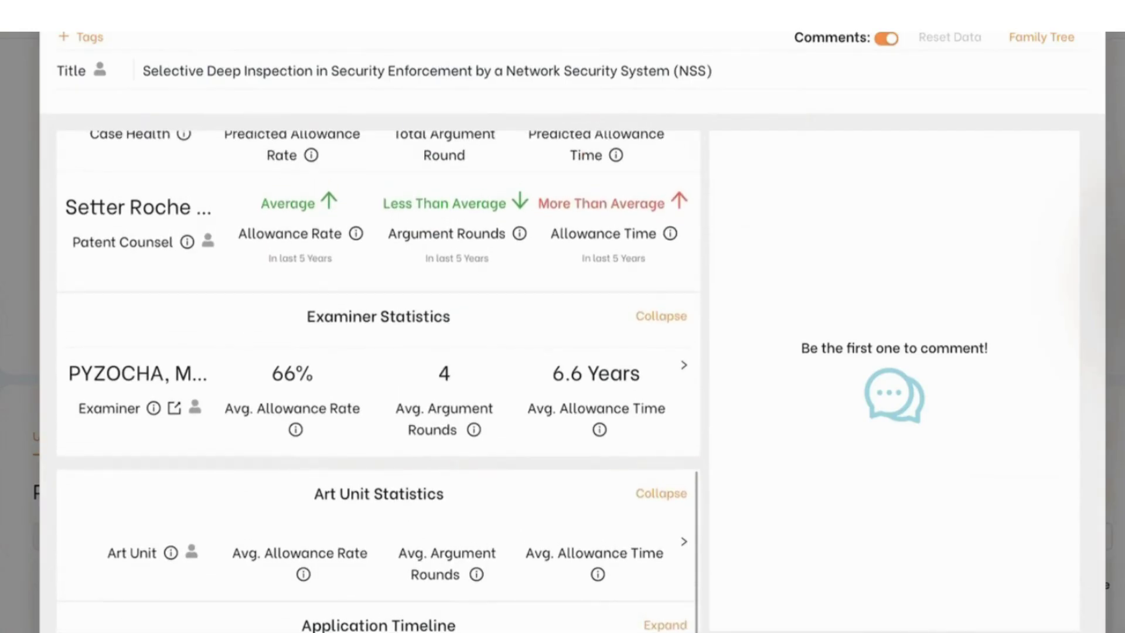
scroll(377, 381, "up", 1)
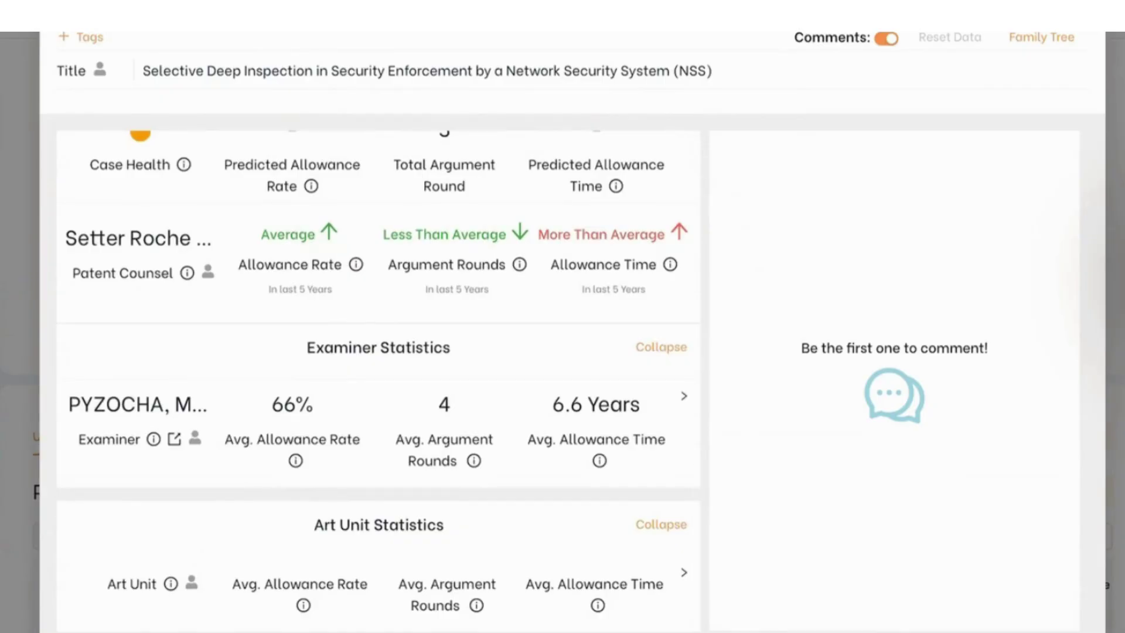
scroll(378, 381, "up", 3)
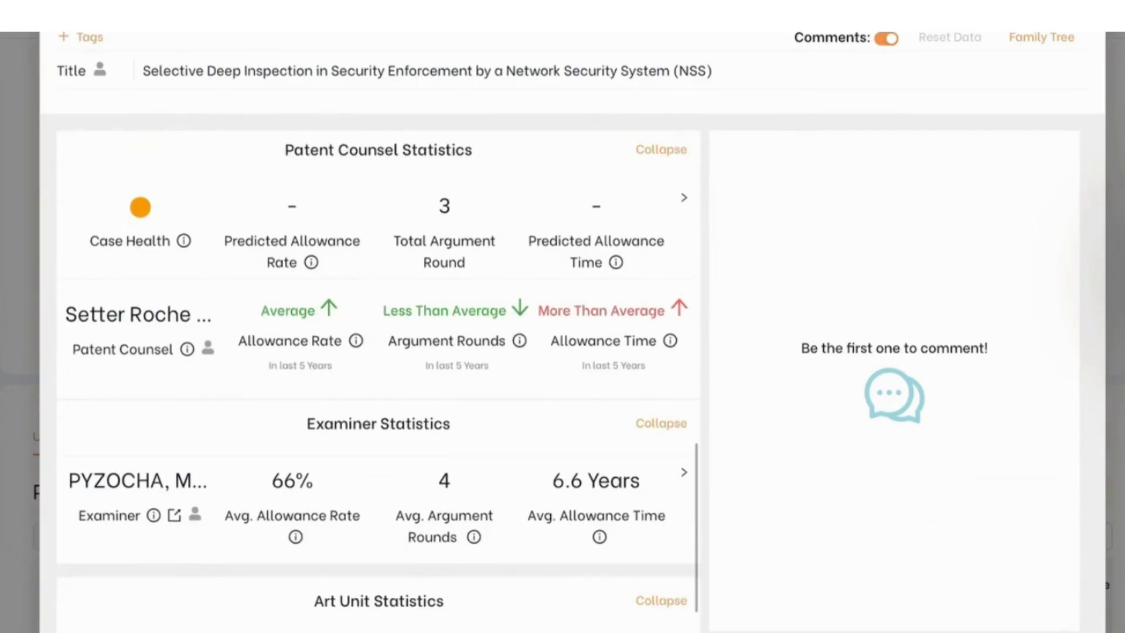
scroll(378, 380, "down", 20)
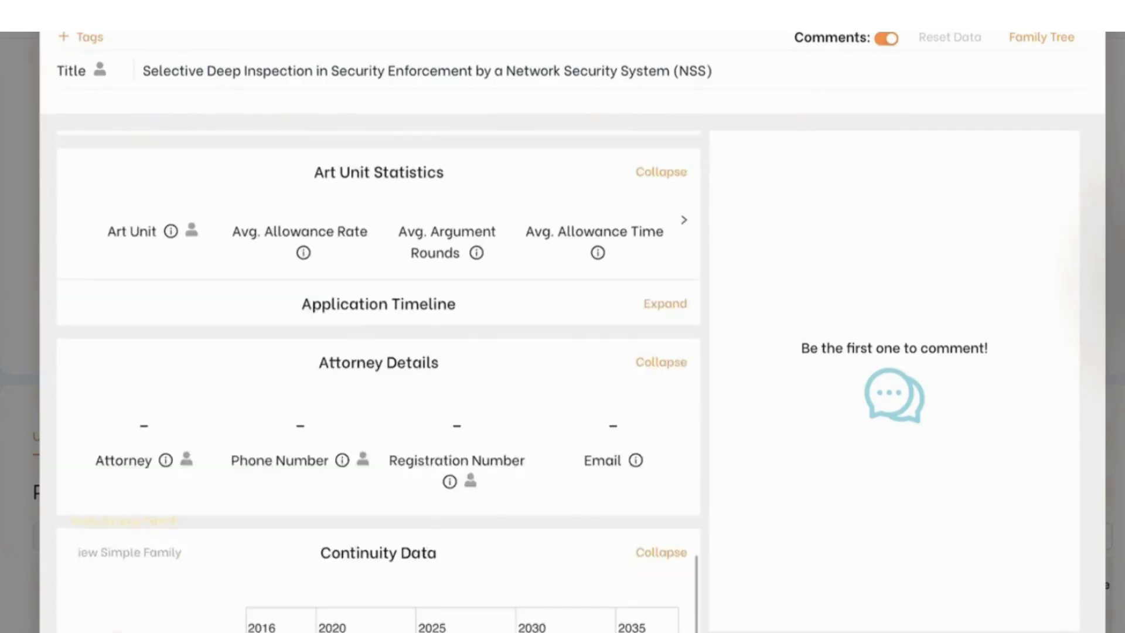
scroll(378, 381, "up", 15)
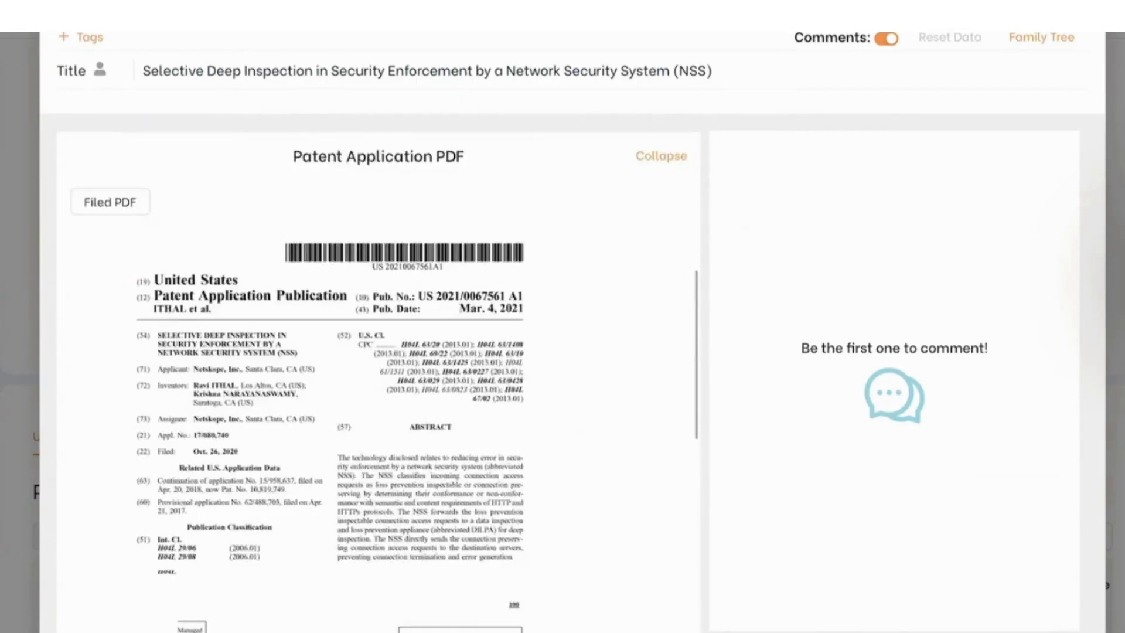
key("Escape")
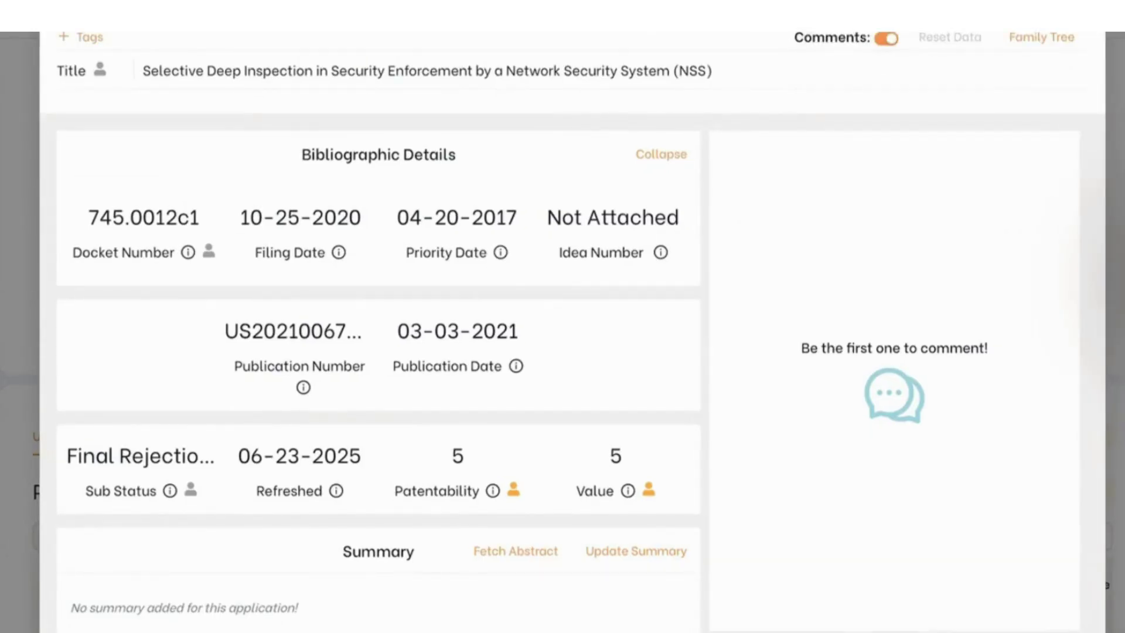
scroll(378, 381, "down", 17)
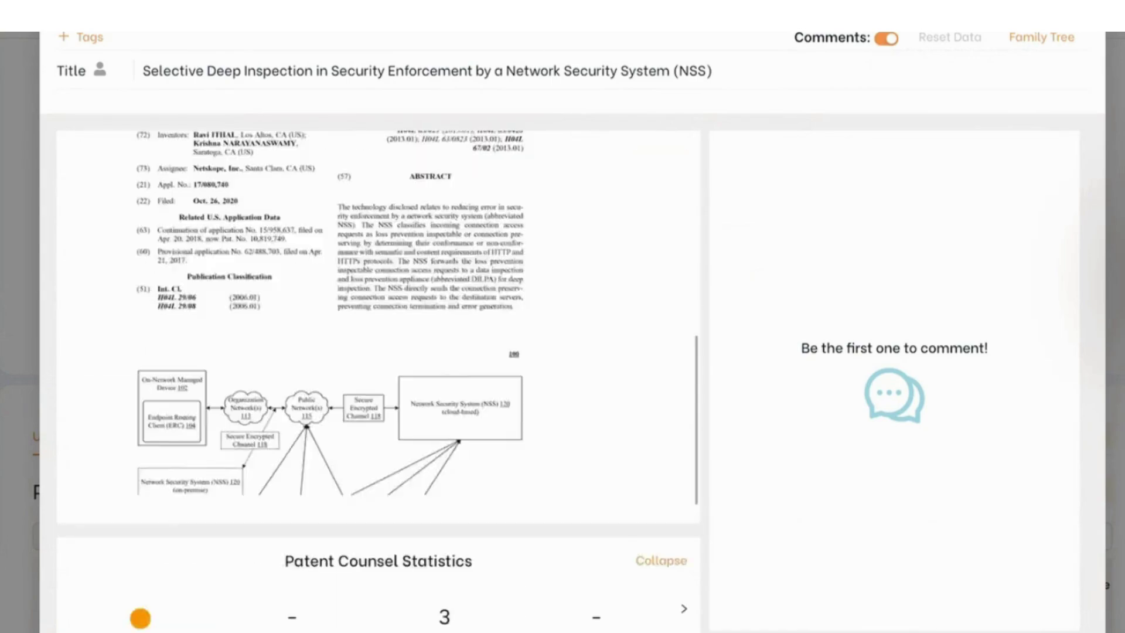
scroll(378, 381, "down", 5)
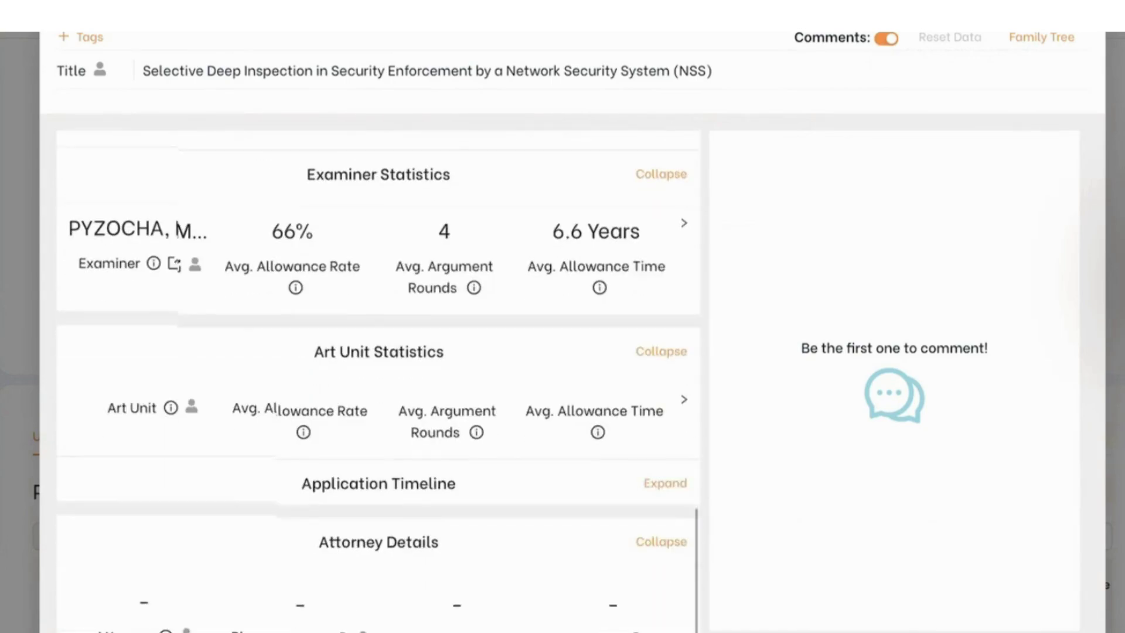
scroll(378, 380, "up", 1)
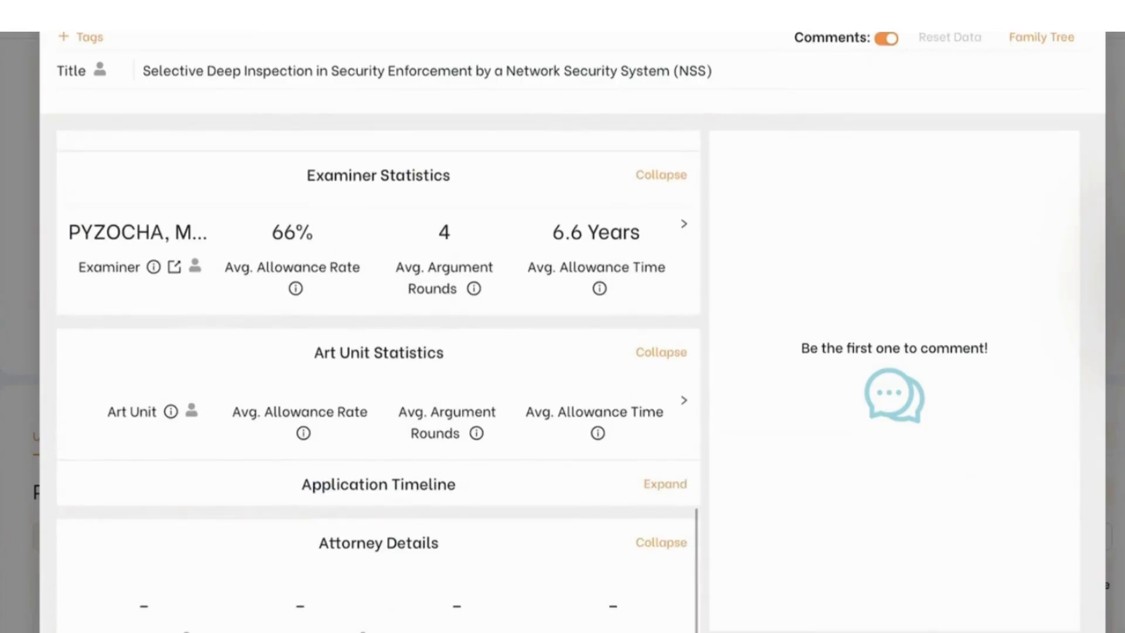